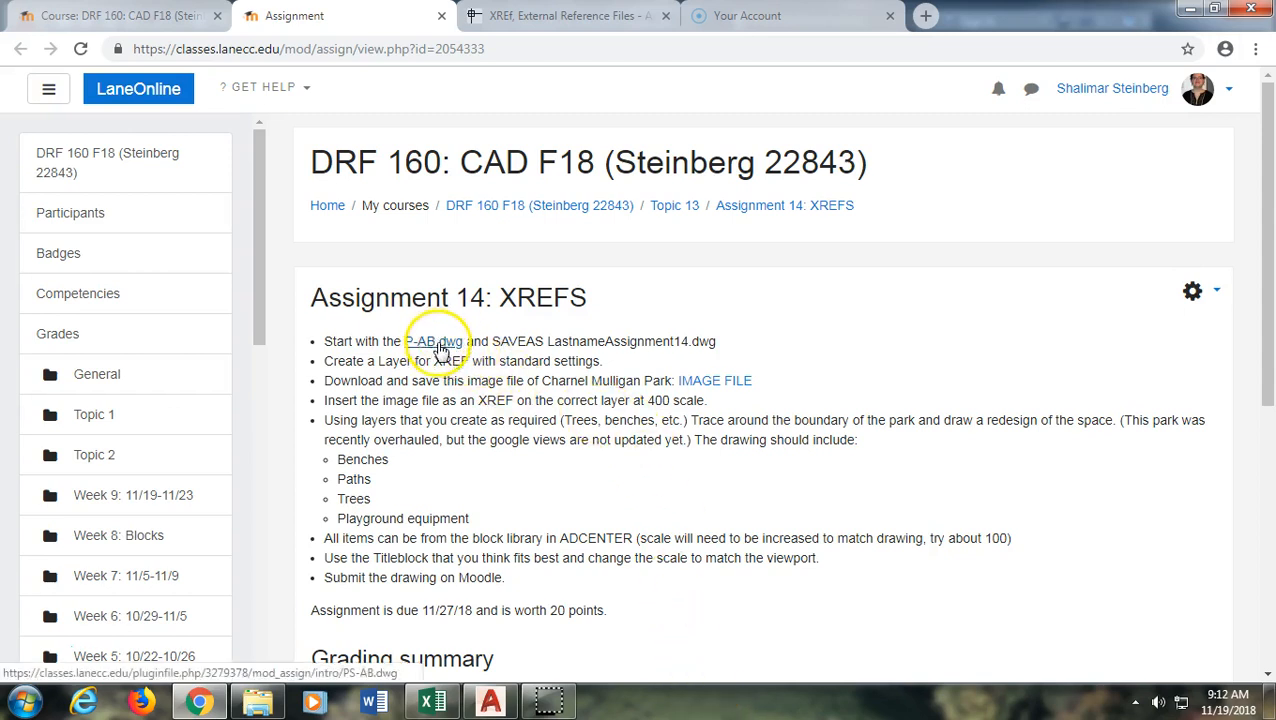
Download the P-AB.dwg template from the Assignment 14 page and open it in AutoCAD
{"action": "left_click", "coordinate": [440, 345]}
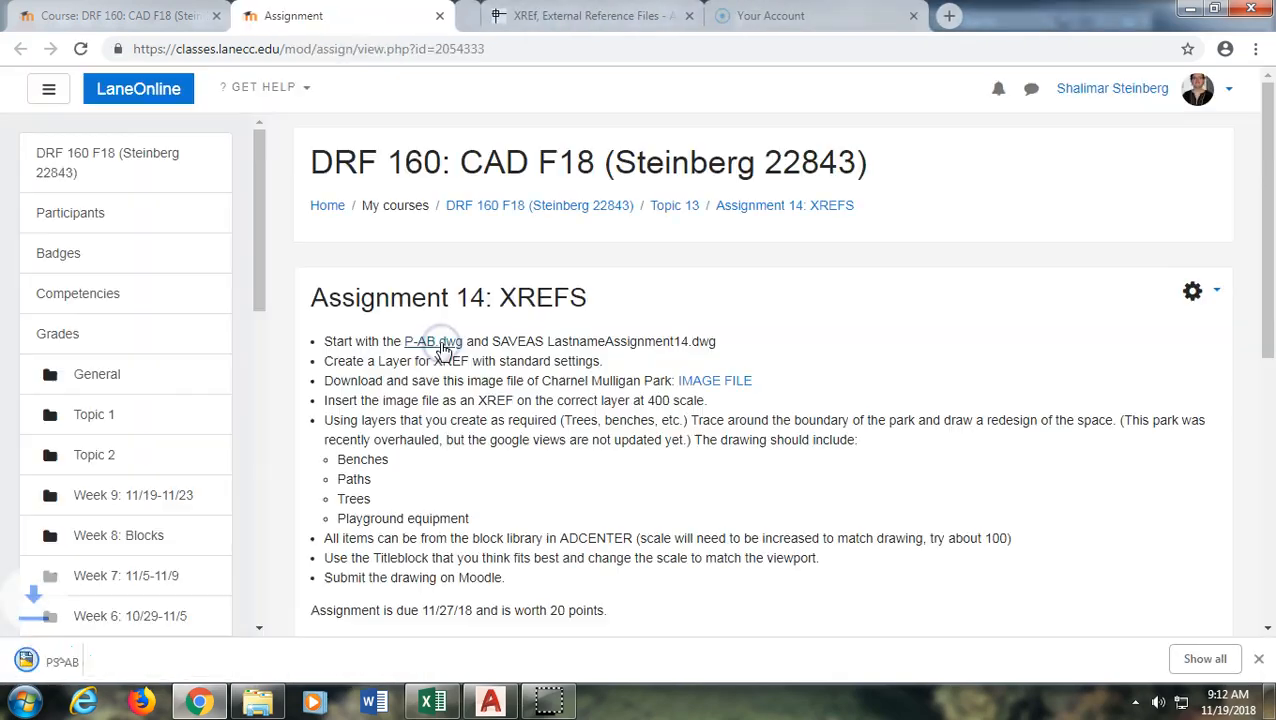
{"action": "left_click", "coordinate": [150, 662]}
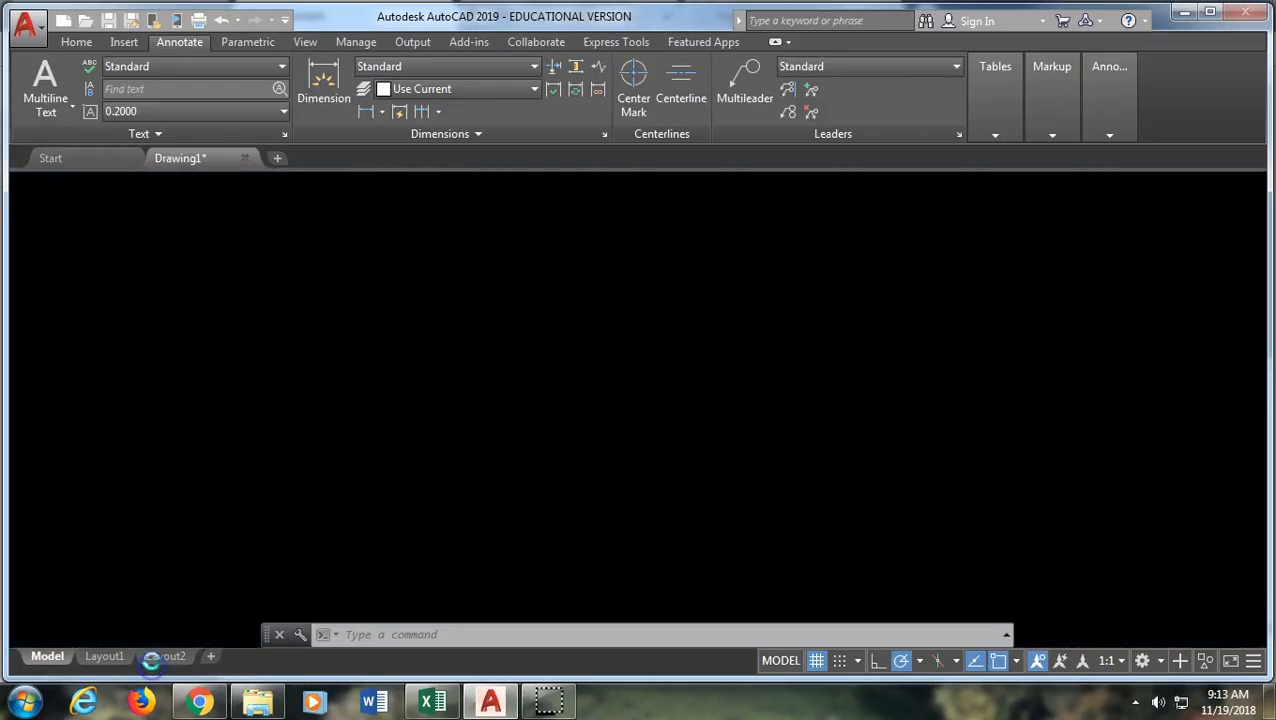
{"action": "left_click", "coordinate": [745, 397]}
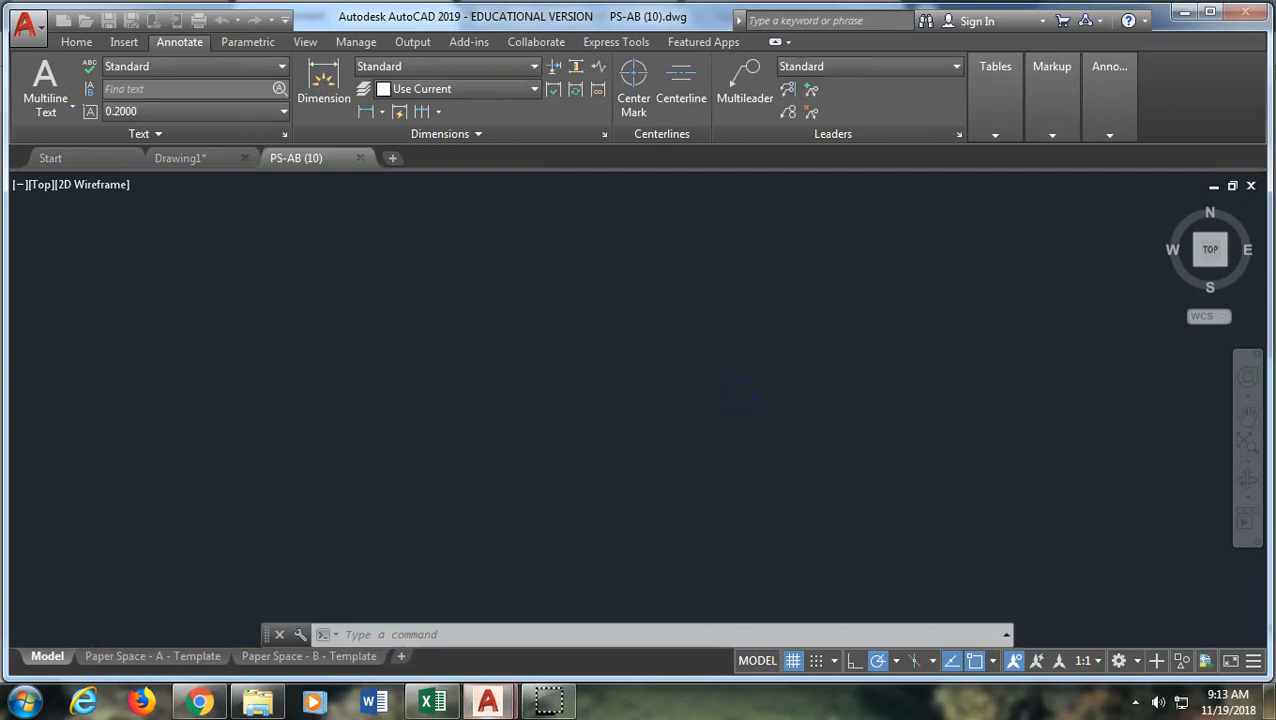
In Options, set the default file save format to AutoCAD 2013/LT2013 Drawing
{"action": "right_click", "coordinate": [377, 290]}
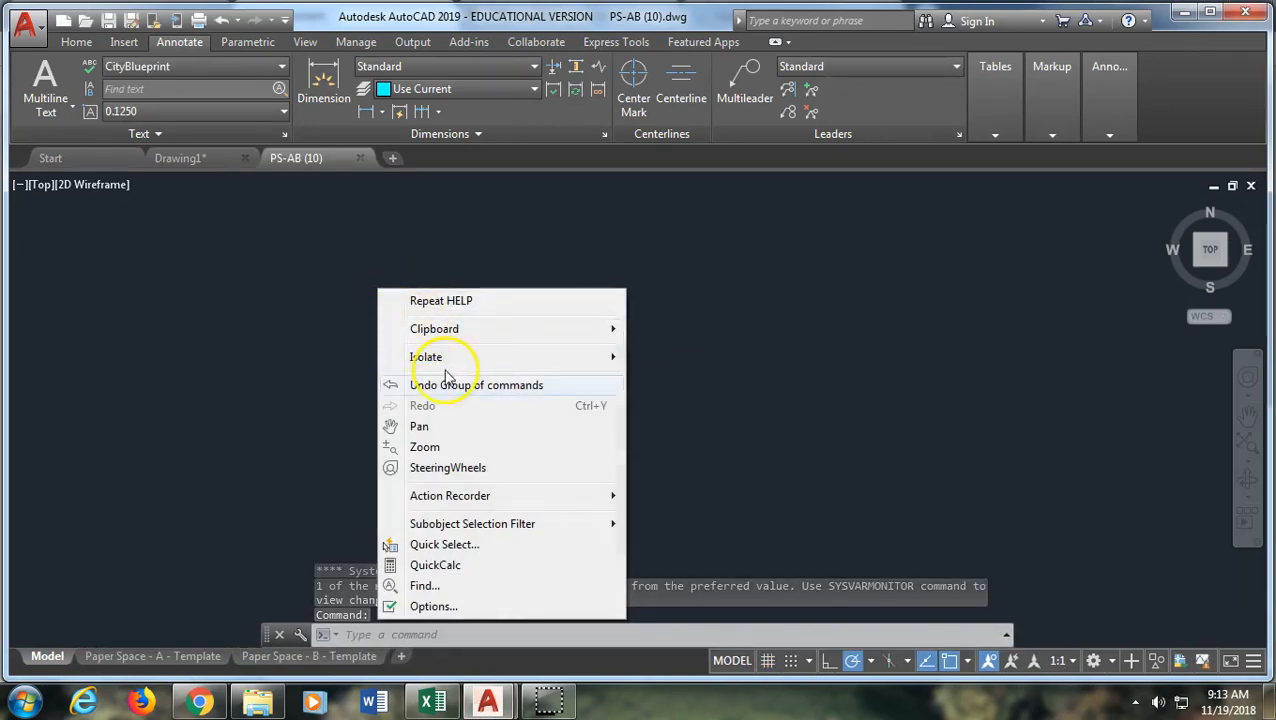
{"action": "left_click", "coordinate": [483, 607]}
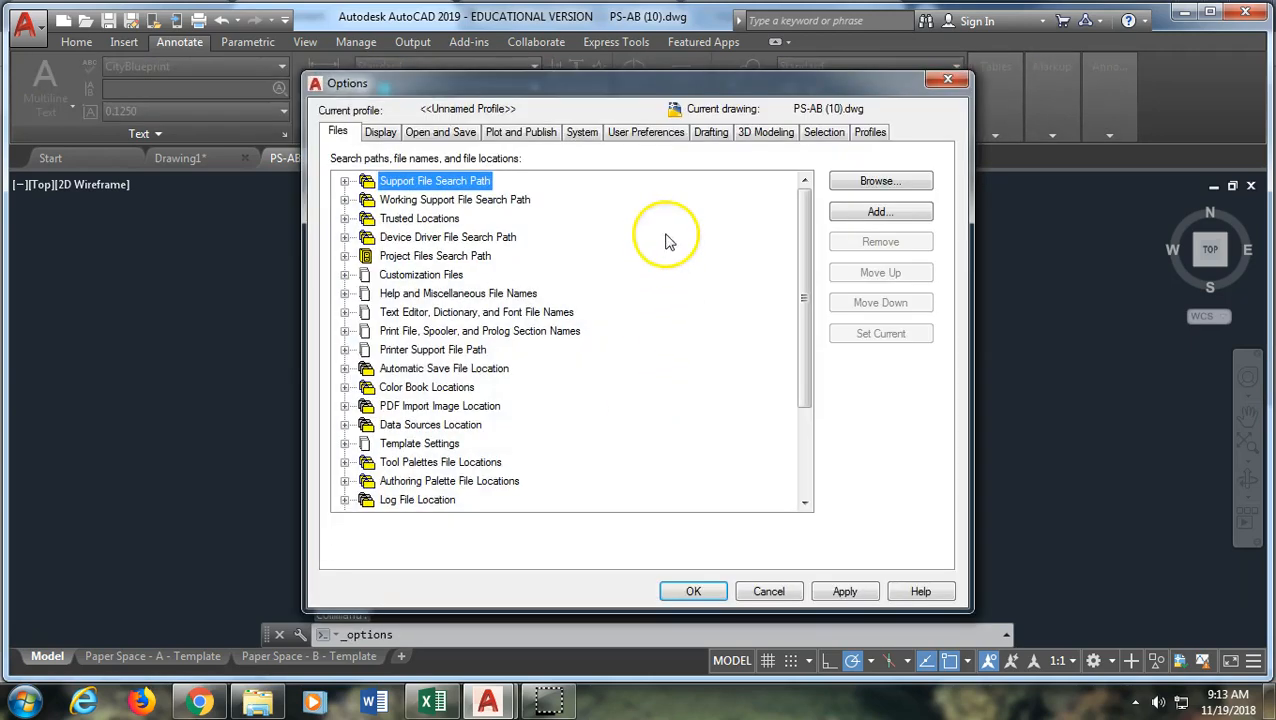
{"action": "left_click", "coordinate": [450, 134]}
{"action": "left_click", "coordinate": [400, 196]}
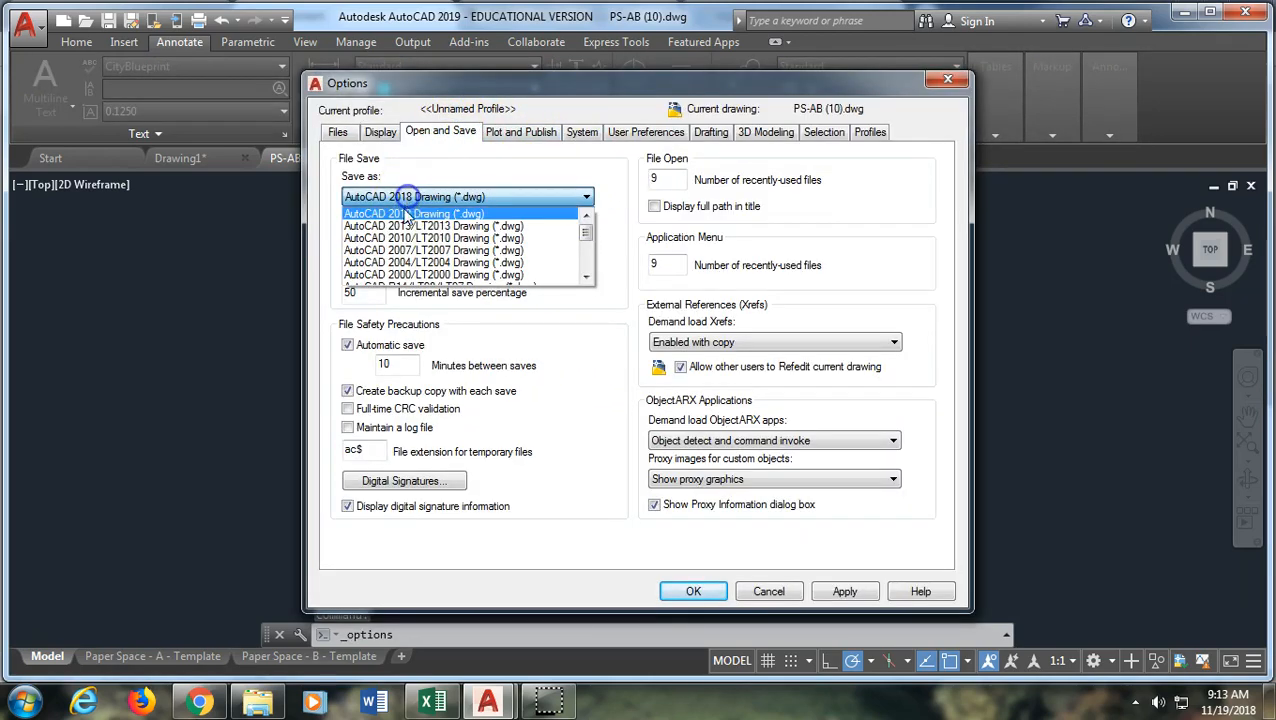
{"action": "left_click", "coordinate": [410, 222]}
Turn on time-sensitive right-click and set Edit Mode to Repeat Last Command in the right-click customization
{"action": "left_click", "coordinate": [645, 132]}
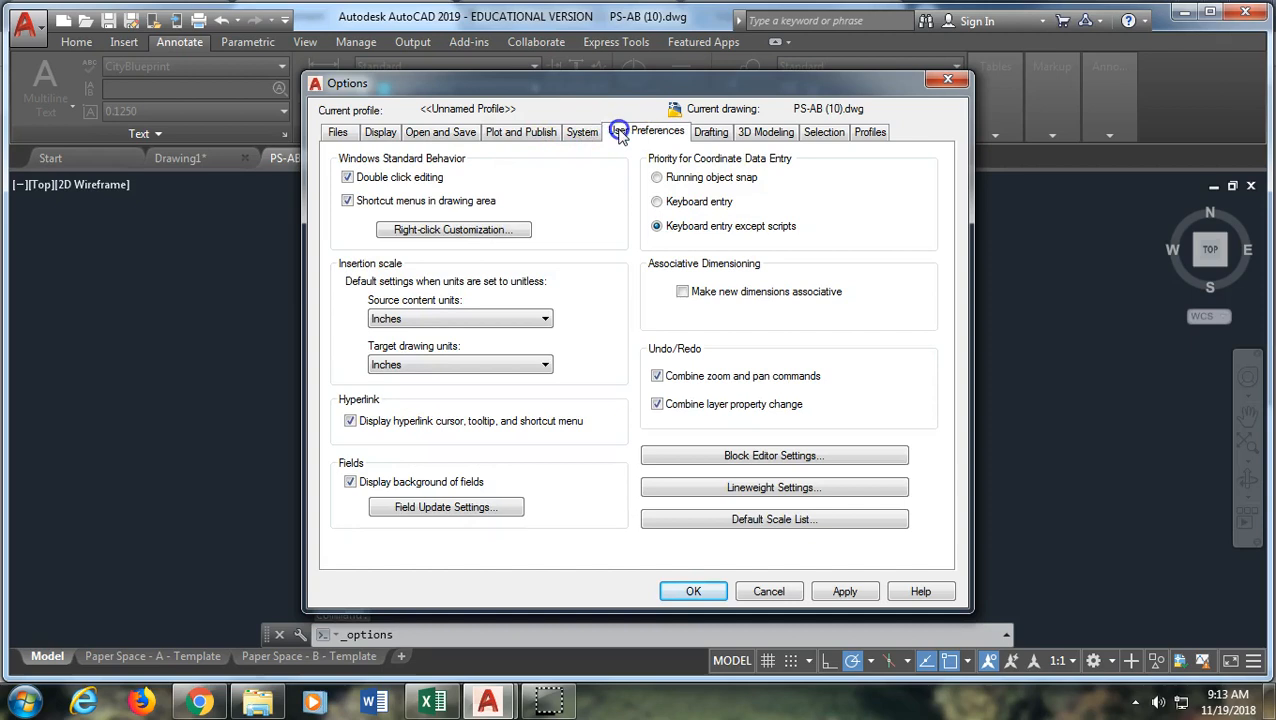
{"action": "left_click", "coordinate": [463, 231]}
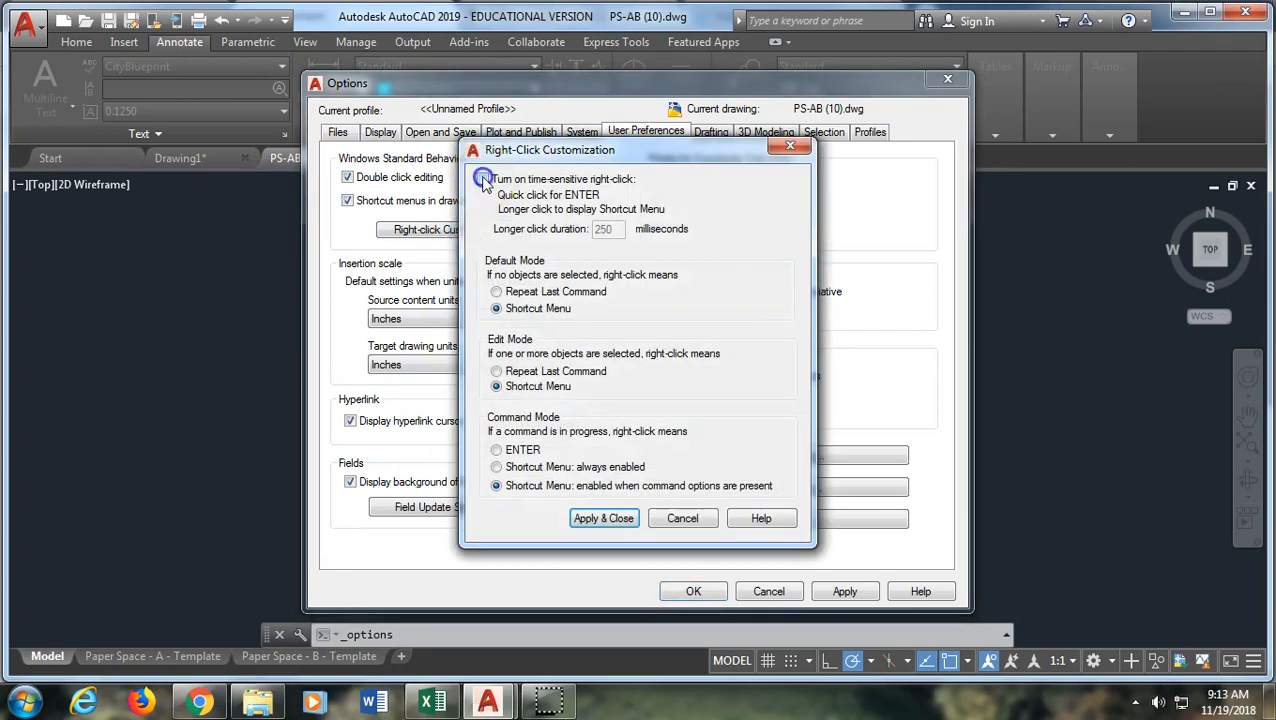
{"action": "left_click", "coordinate": [482, 178]}
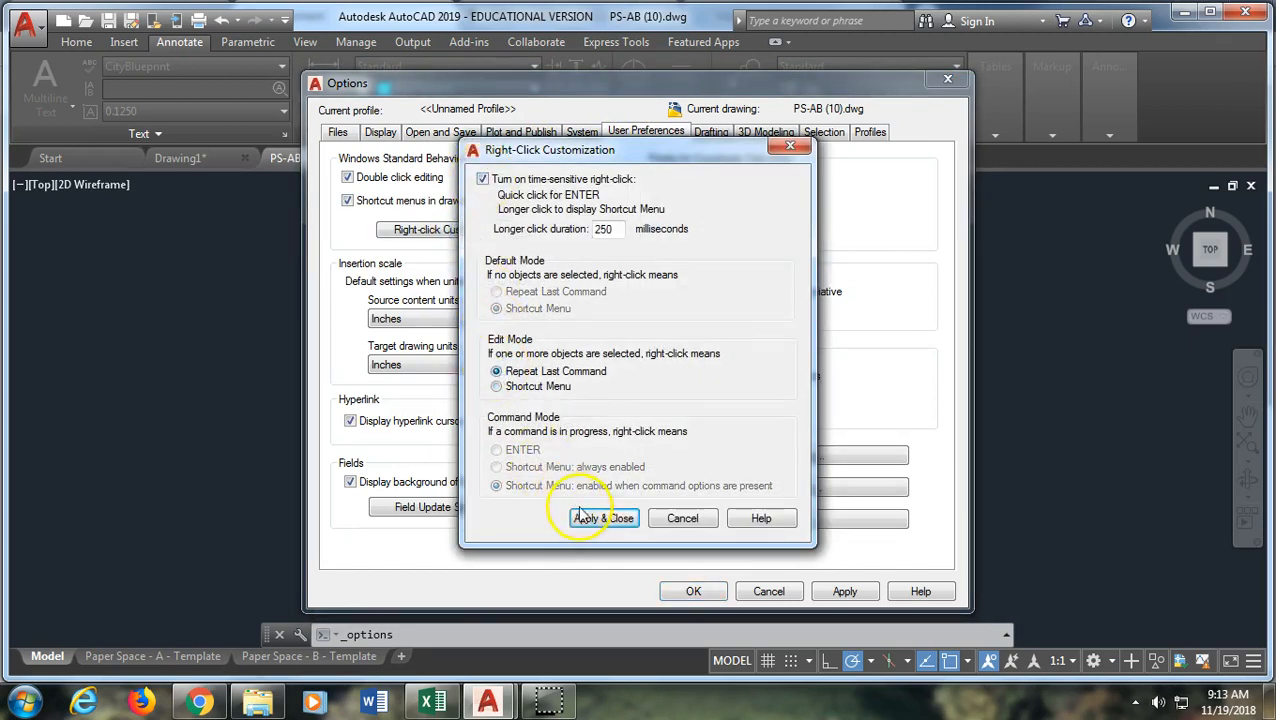
{"action": "left_click", "coordinate": [584, 517]}
Turn off the ViewCube for all visual styles, disable lasso selection, and apply the options
{"action": "left_click", "coordinate": [760, 131]}
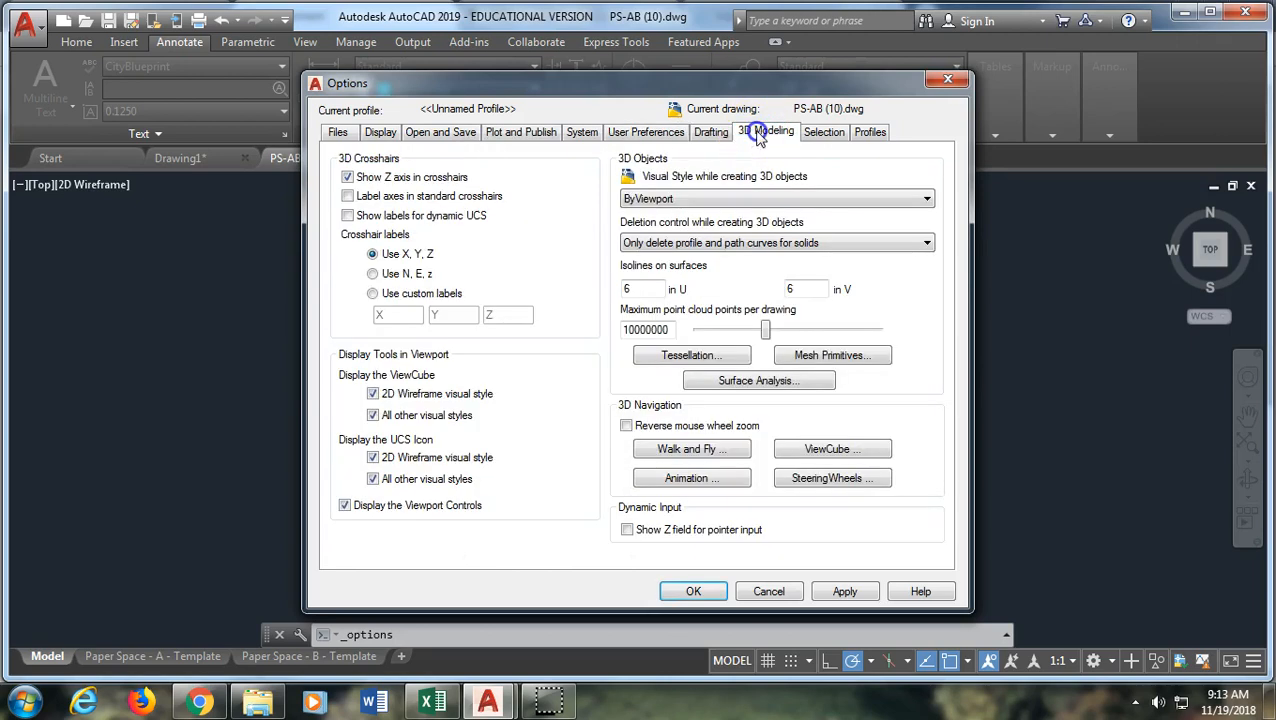
{"action": "left_click", "coordinate": [372, 394]}
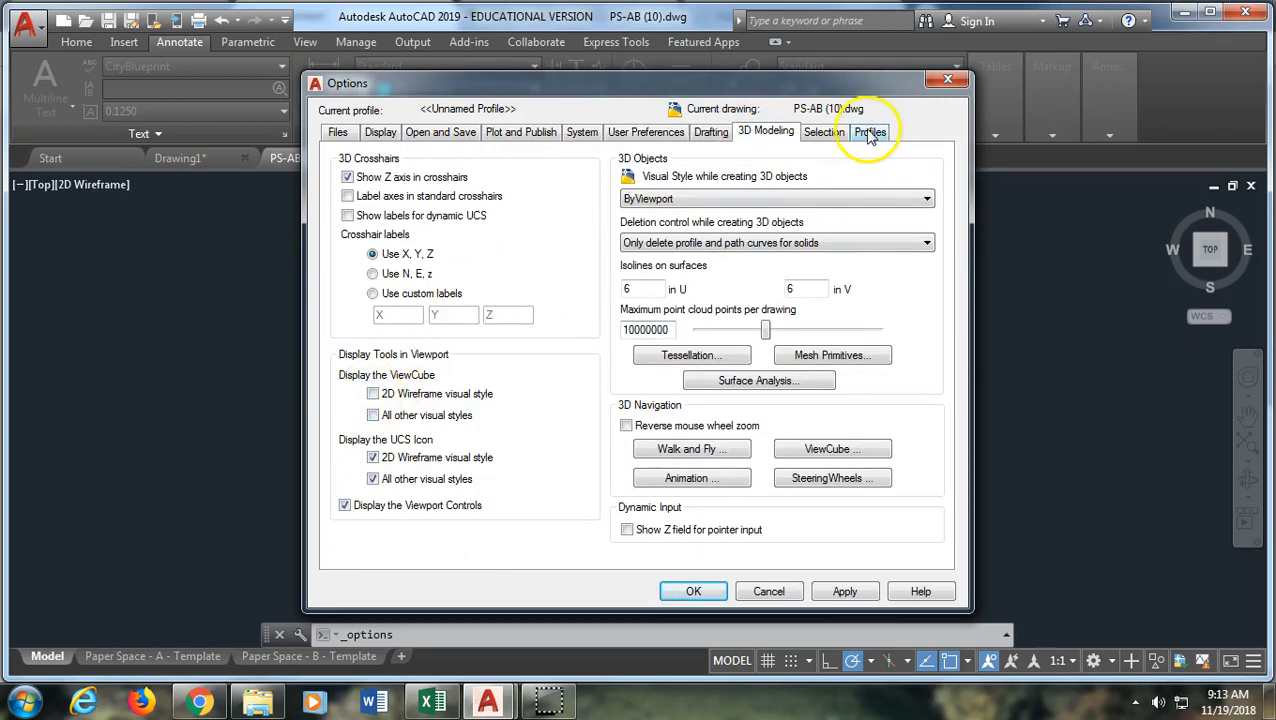
{"action": "left_click", "coordinate": [824, 131]}
{"action": "left_click", "coordinate": [364, 364]}
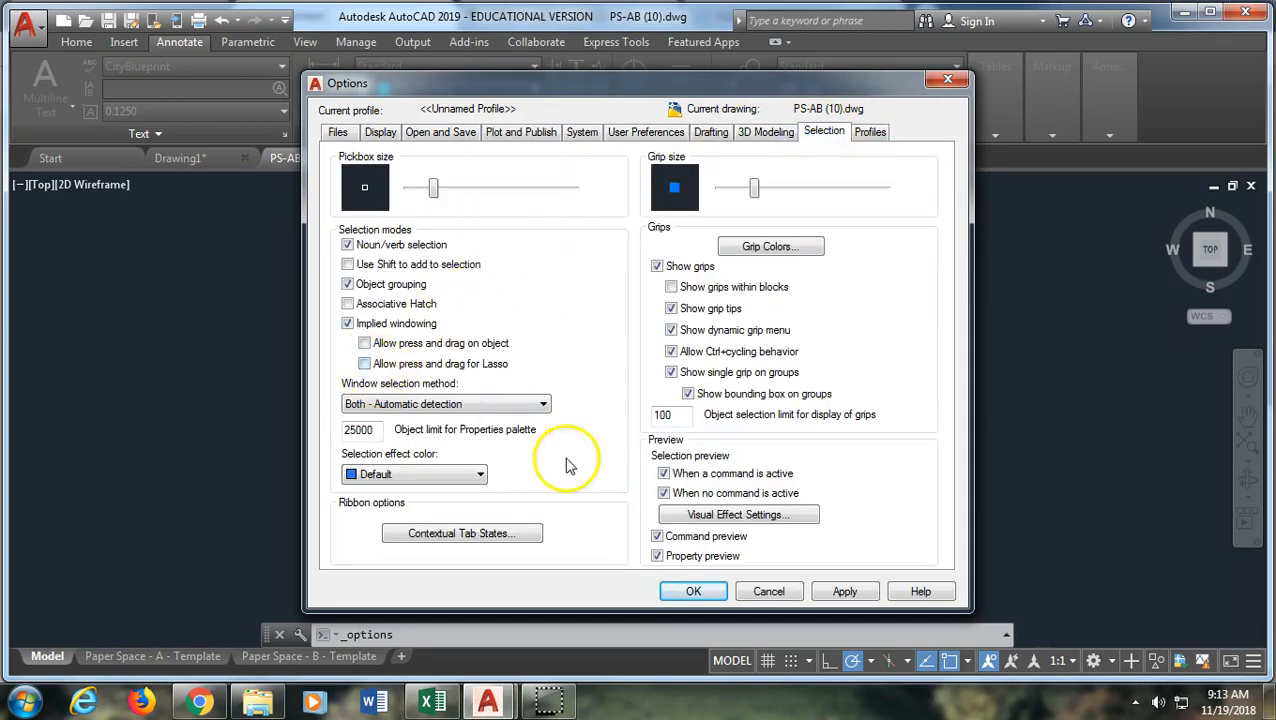
{"action": "left_click", "coordinate": [845, 591]}
{"action": "left_click", "coordinate": [692, 592]}
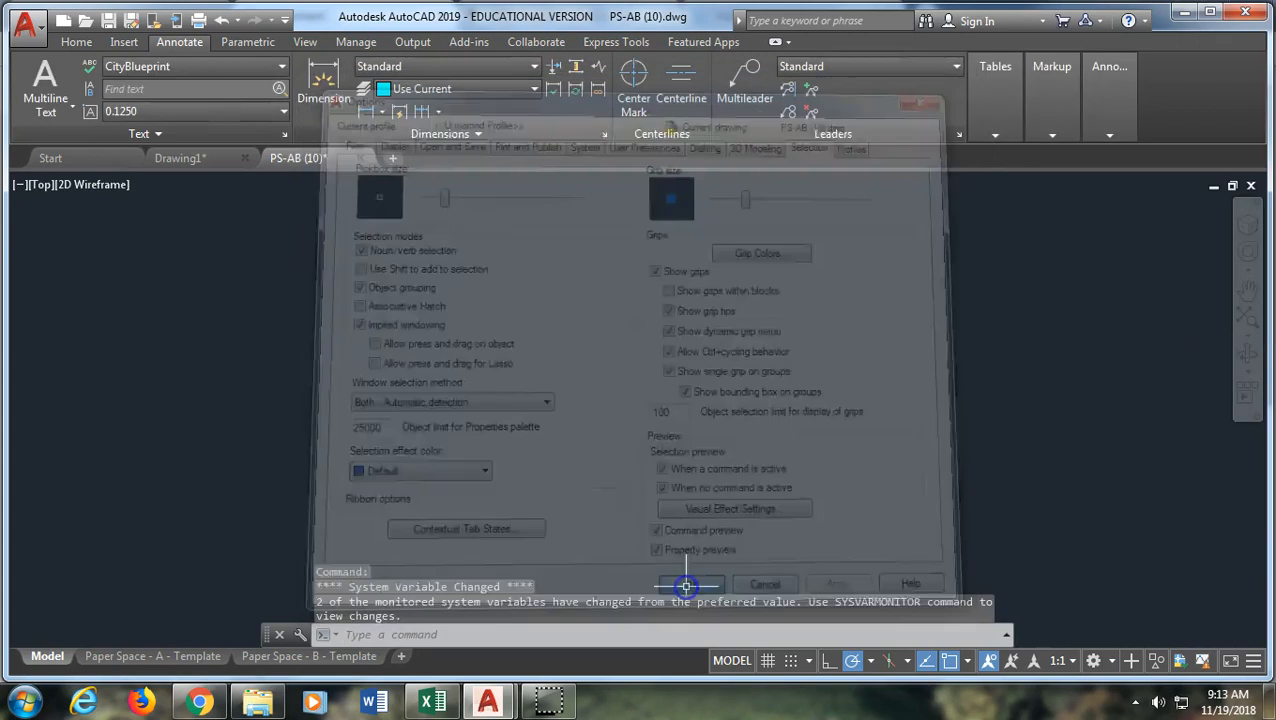
Move the floating command line to the upper edge of the drawing area
{"action": "mouse_move", "coordinate": [278, 637]}
{"action": "left_mouse_down"}
{"action": "mouse_move", "coordinate": [253, 478]}
{"action": "mouse_move", "coordinate": [316, 259]}
{"action": "mouse_move", "coordinate": [298, 201]}
{"action": "left_mouse_up"}
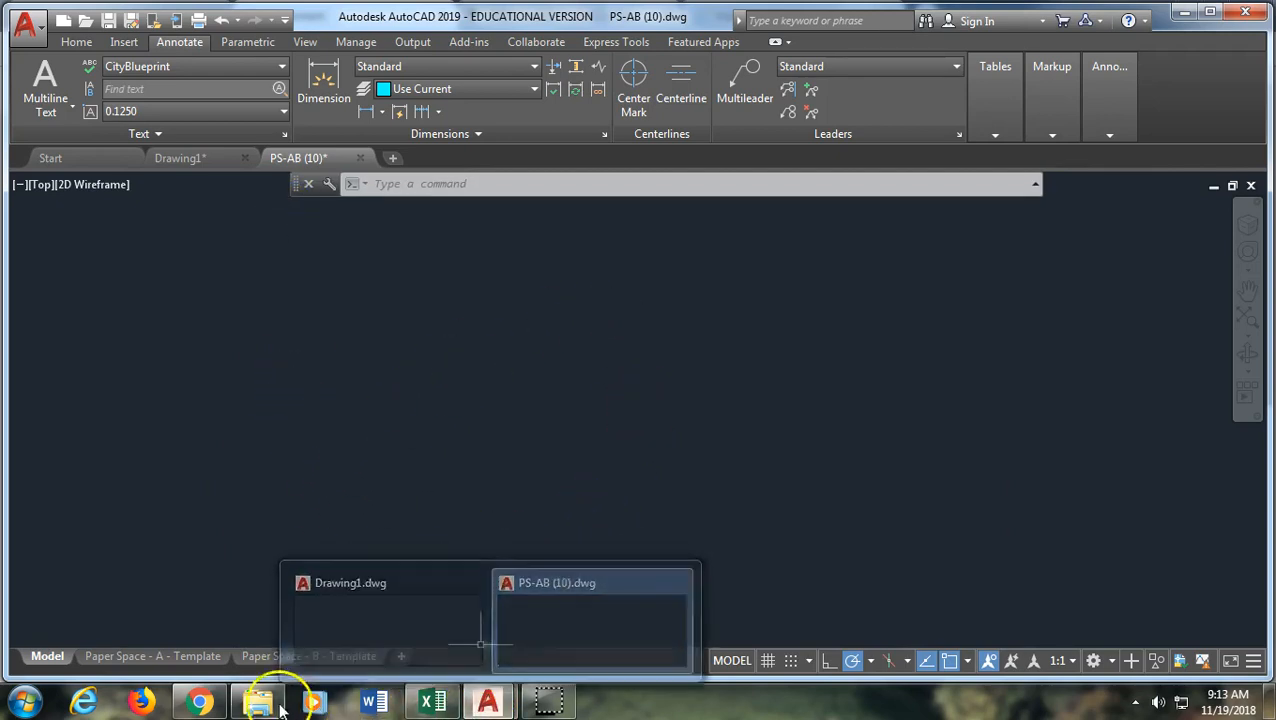
Check the image file link on the assignment page in Chrome, and close Drawing1.dwg in AutoCAD without saving changes
{"action": "left_click", "coordinate": [199, 702]}
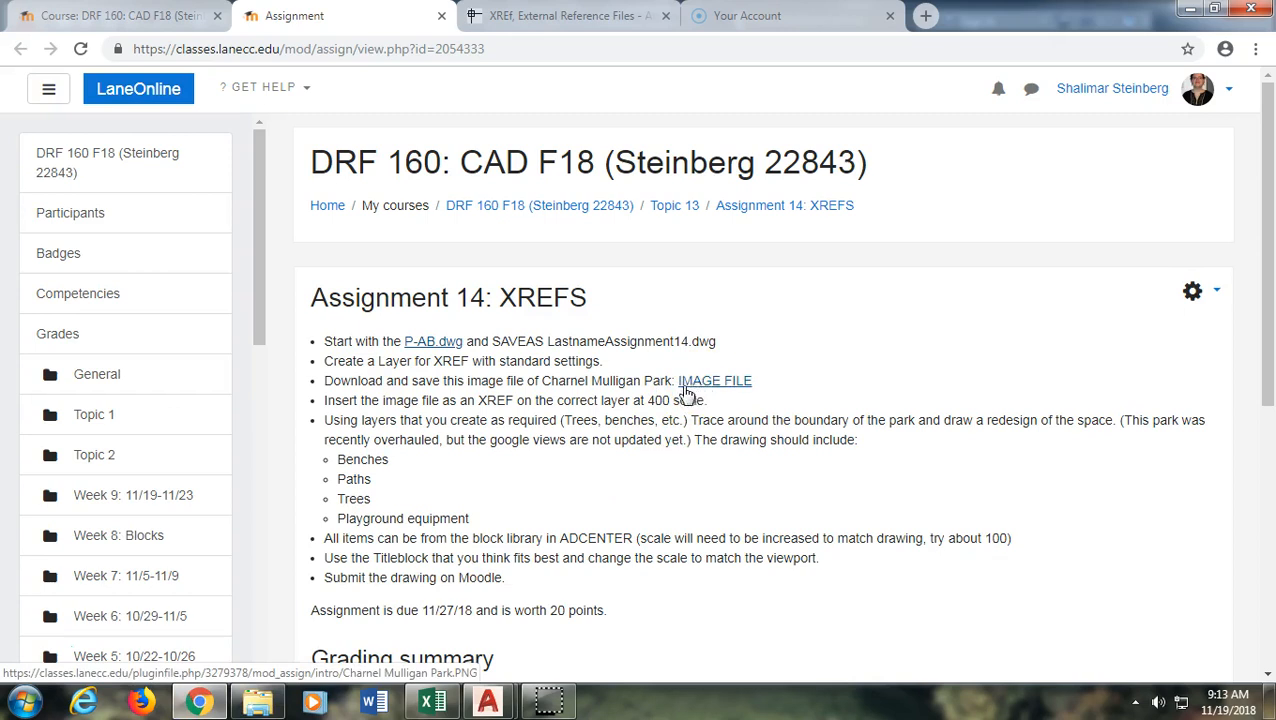
{"action": "mouse_move", "coordinate": [487, 704]}
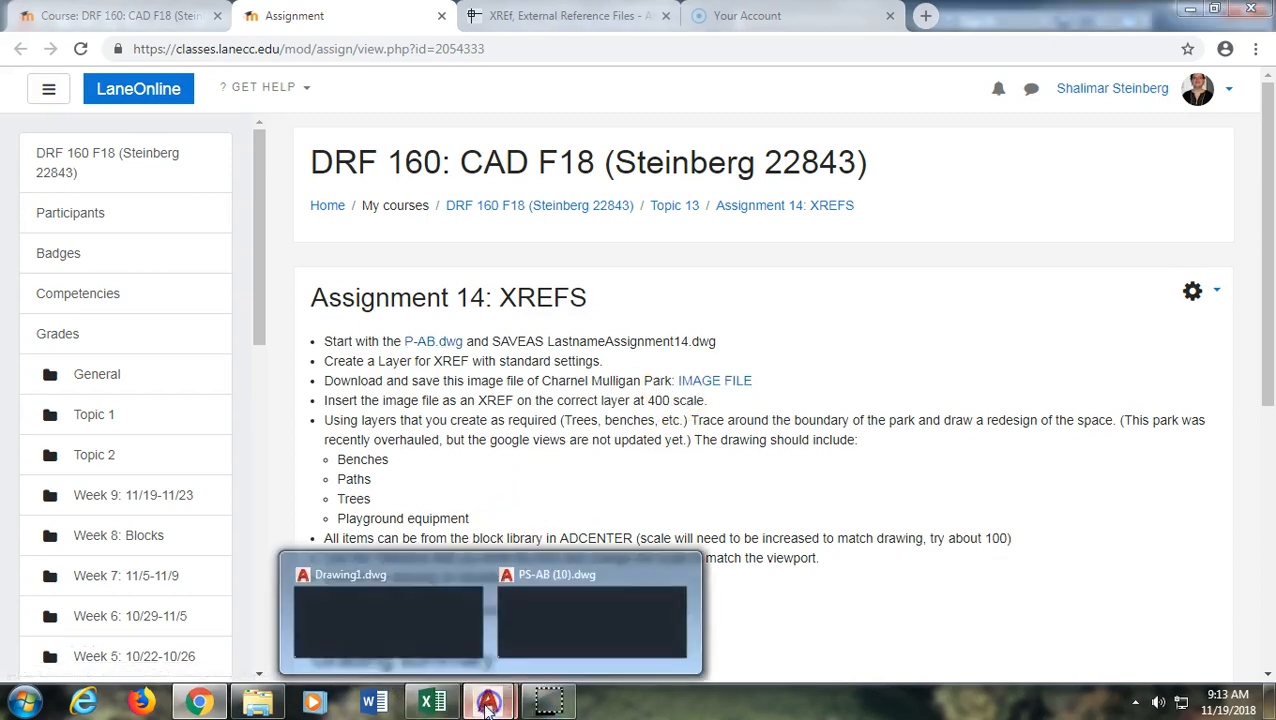
{"action": "left_click", "coordinate": [548, 628]}
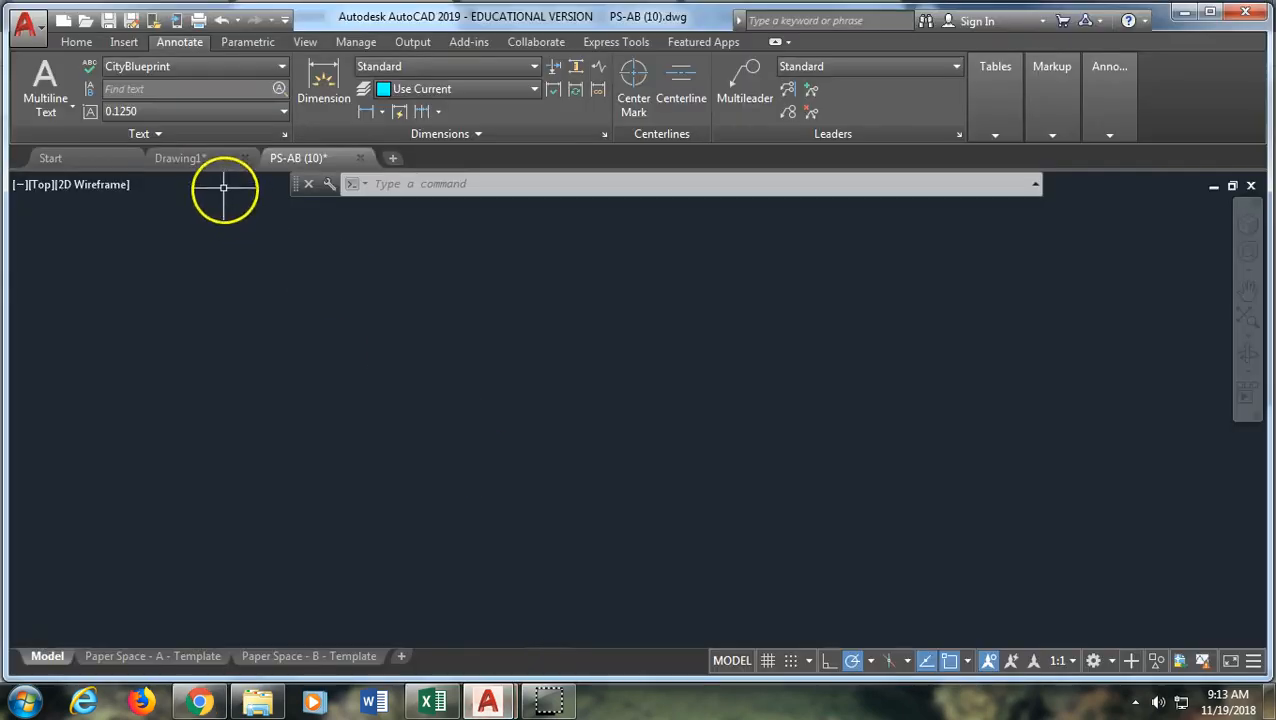
{"action": "left_click", "coordinate": [244, 158]}
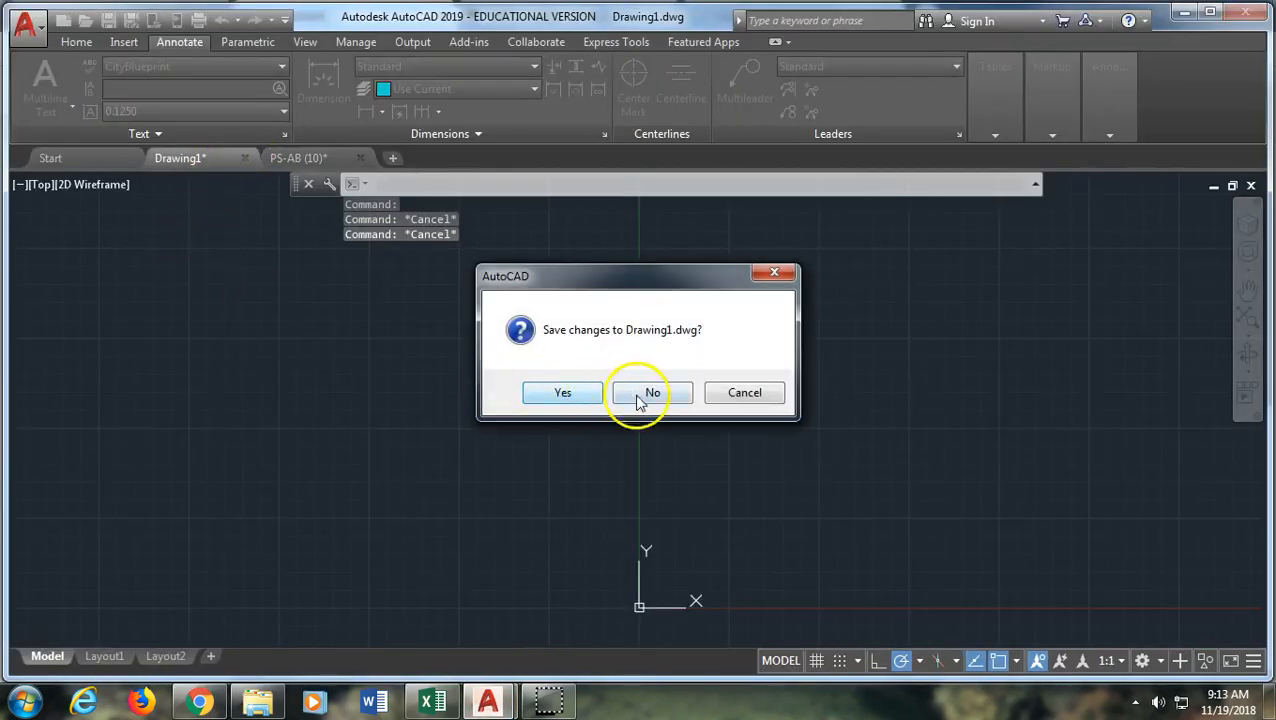
{"action": "left_click", "coordinate": [648, 394]}
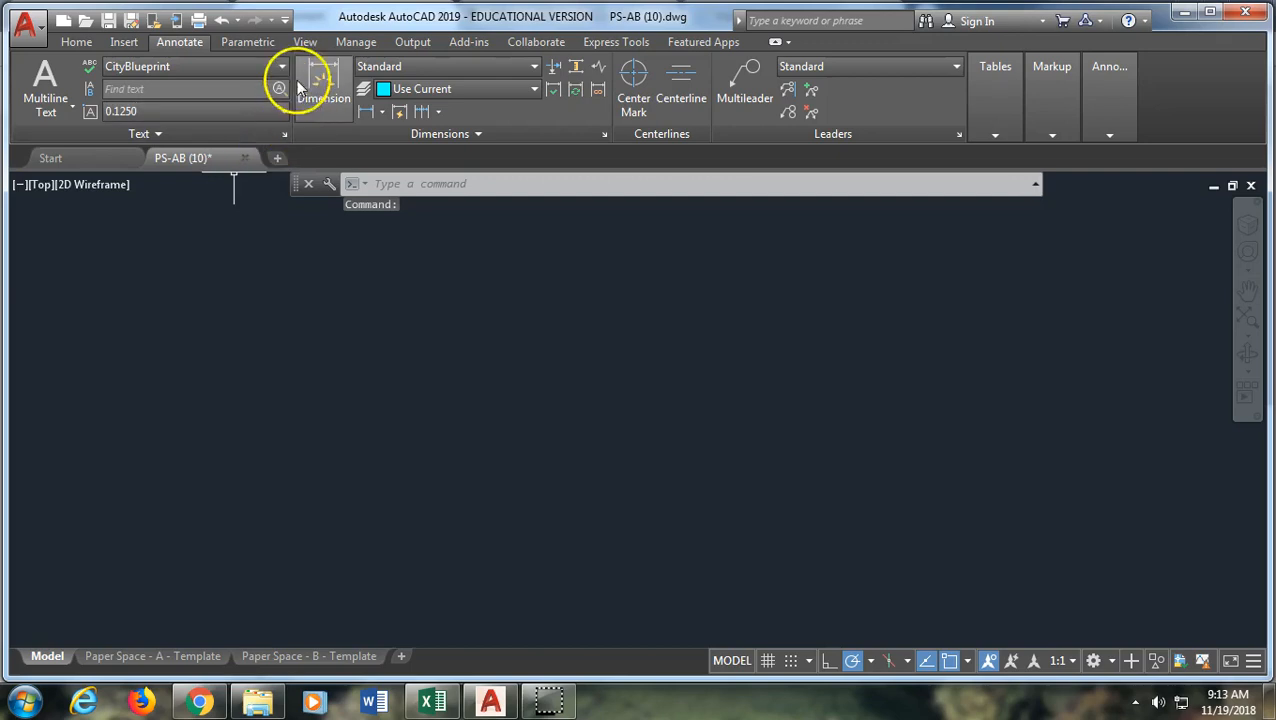
Start attaching an external reference and choose the image file Charnel Mulligan Park.PNG
{"action": "left_click", "coordinate": [77, 41]}
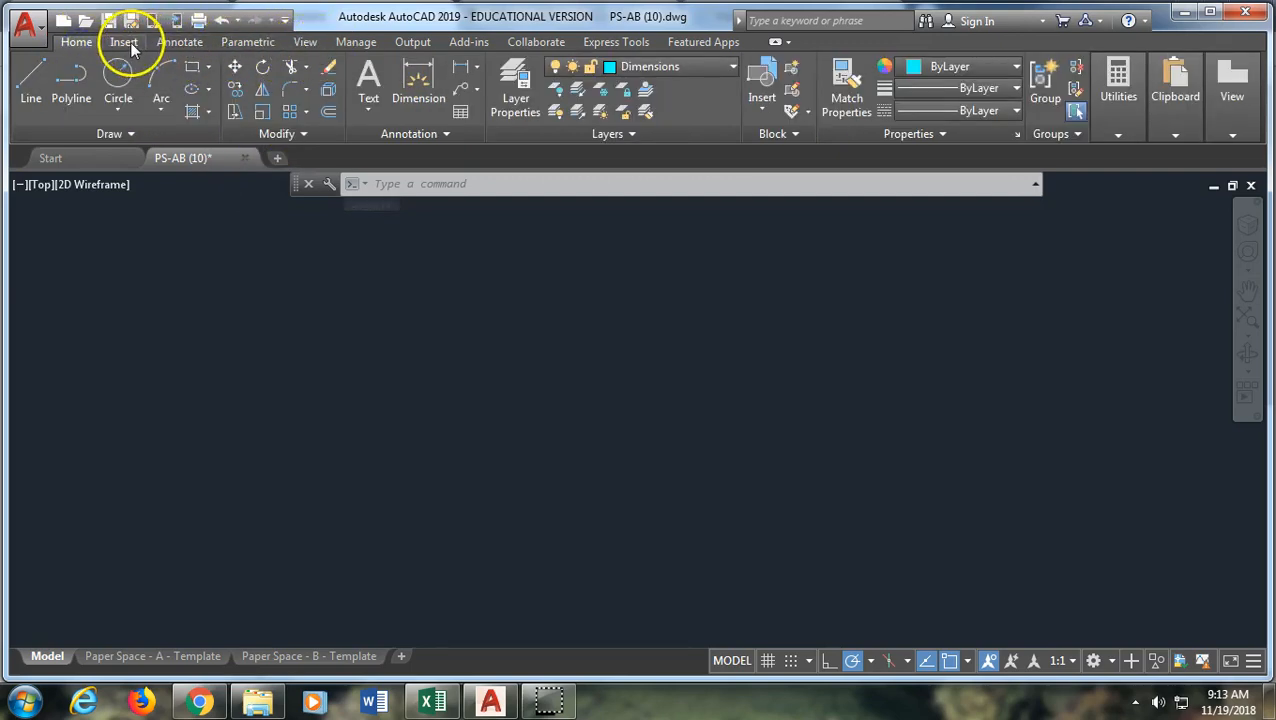
{"action": "left_click", "coordinate": [124, 42]}
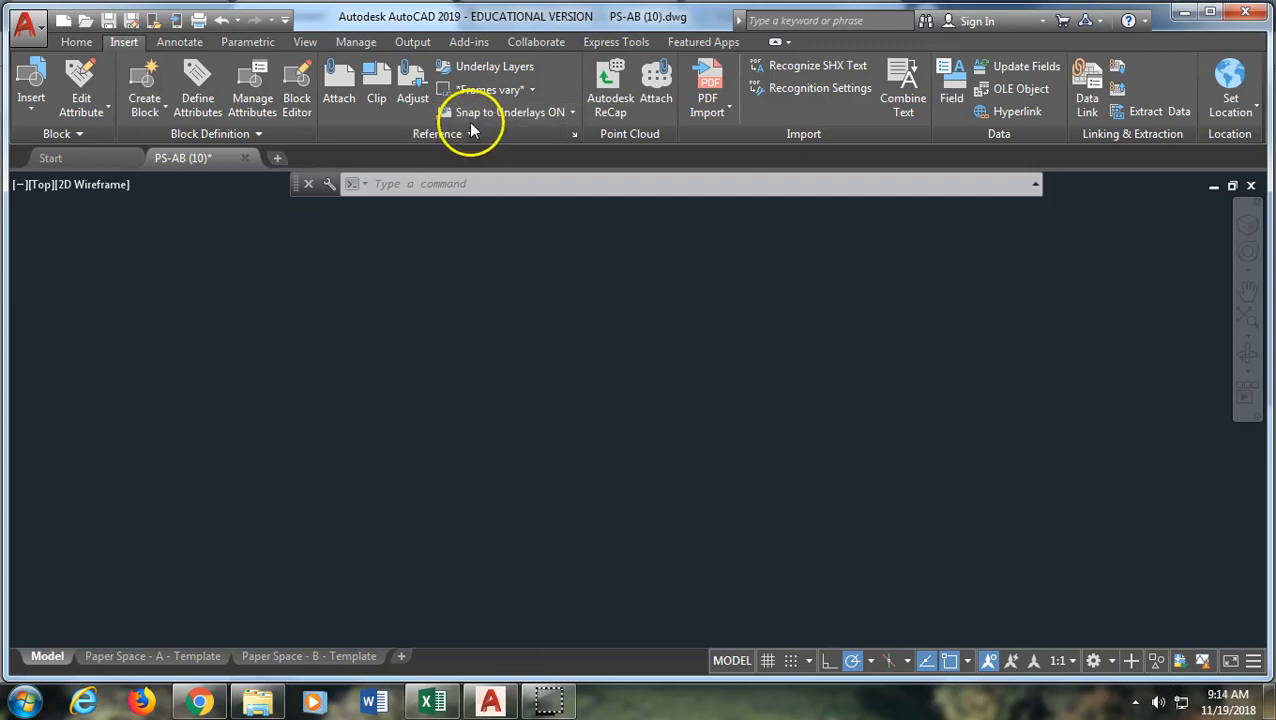
{"action": "left_click", "coordinate": [336, 84]}
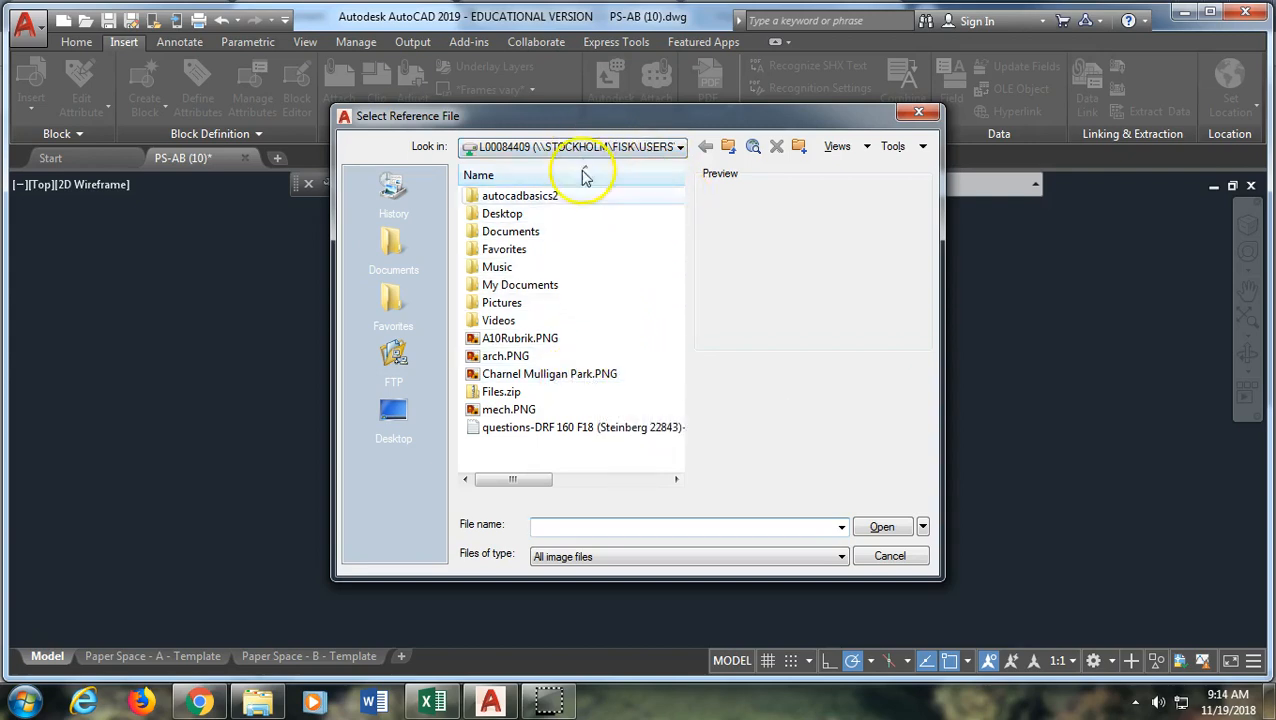
{"action": "left_click", "coordinate": [570, 375]}
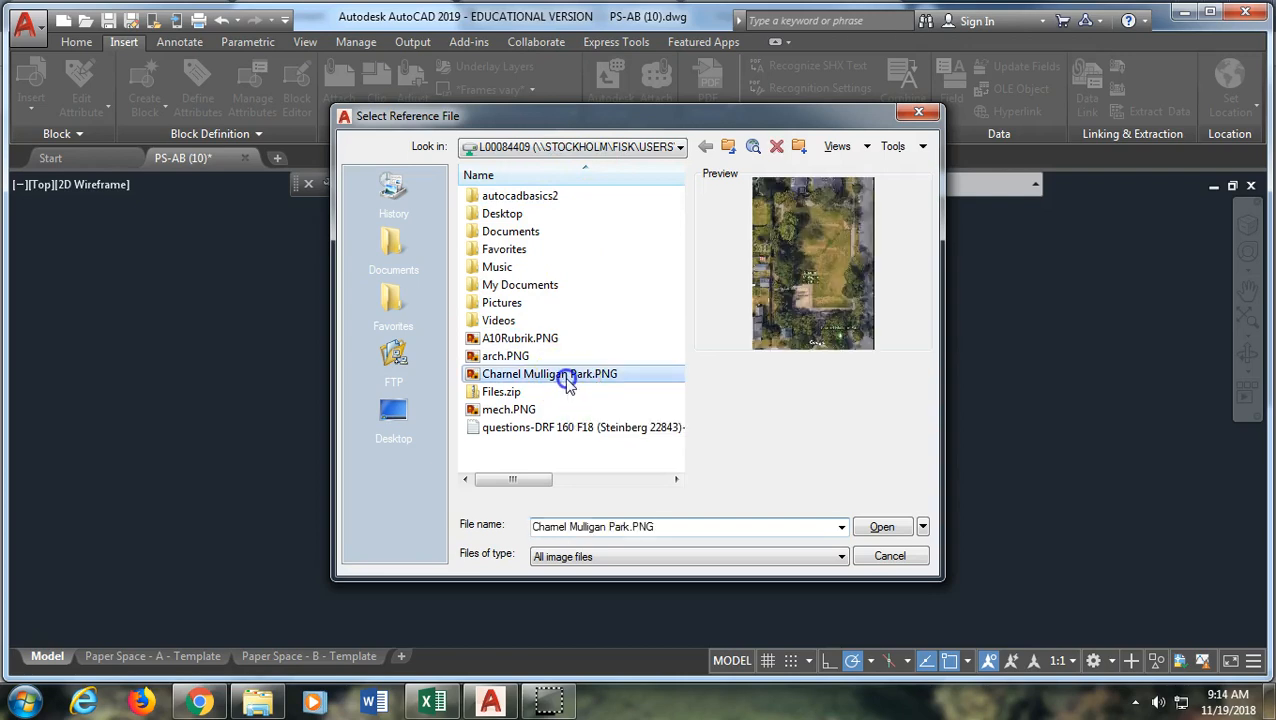
{"action": "left_click", "coordinate": [882, 530]}
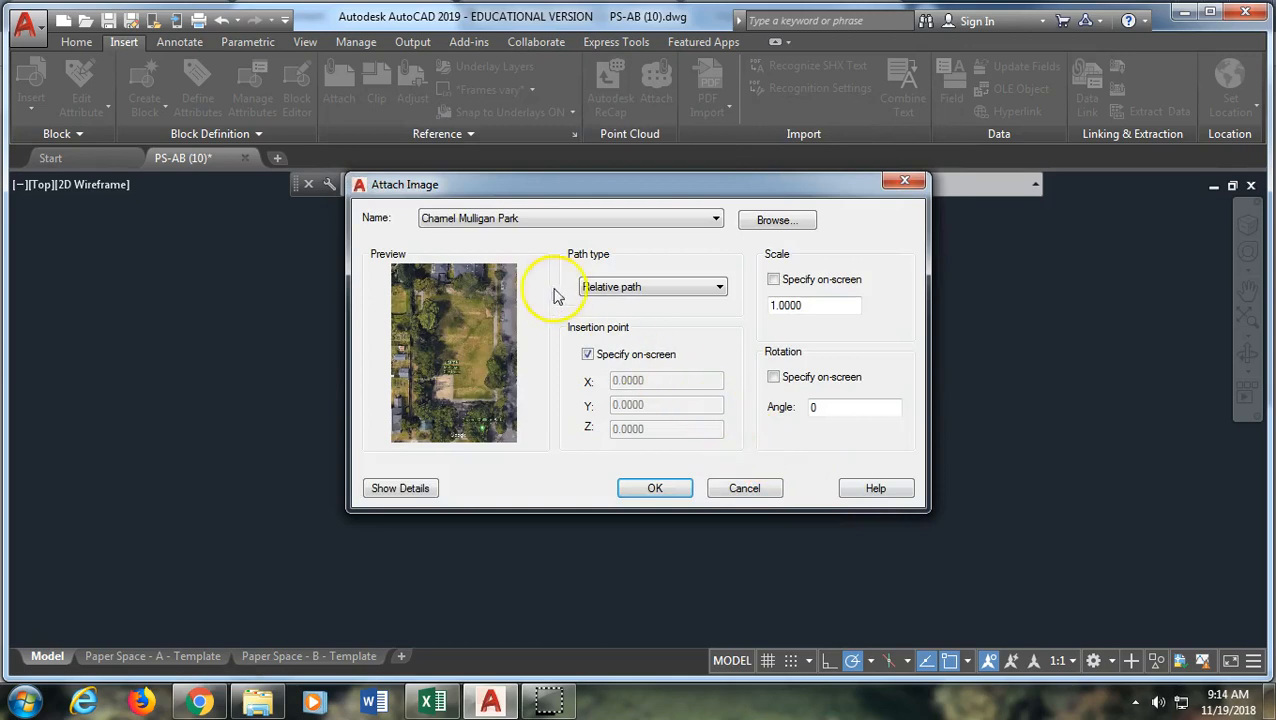
Attach the park image with a relative path, scale 400 and rotation 0, placing it in model space
{"action": "left_click", "coordinate": [720, 289]}
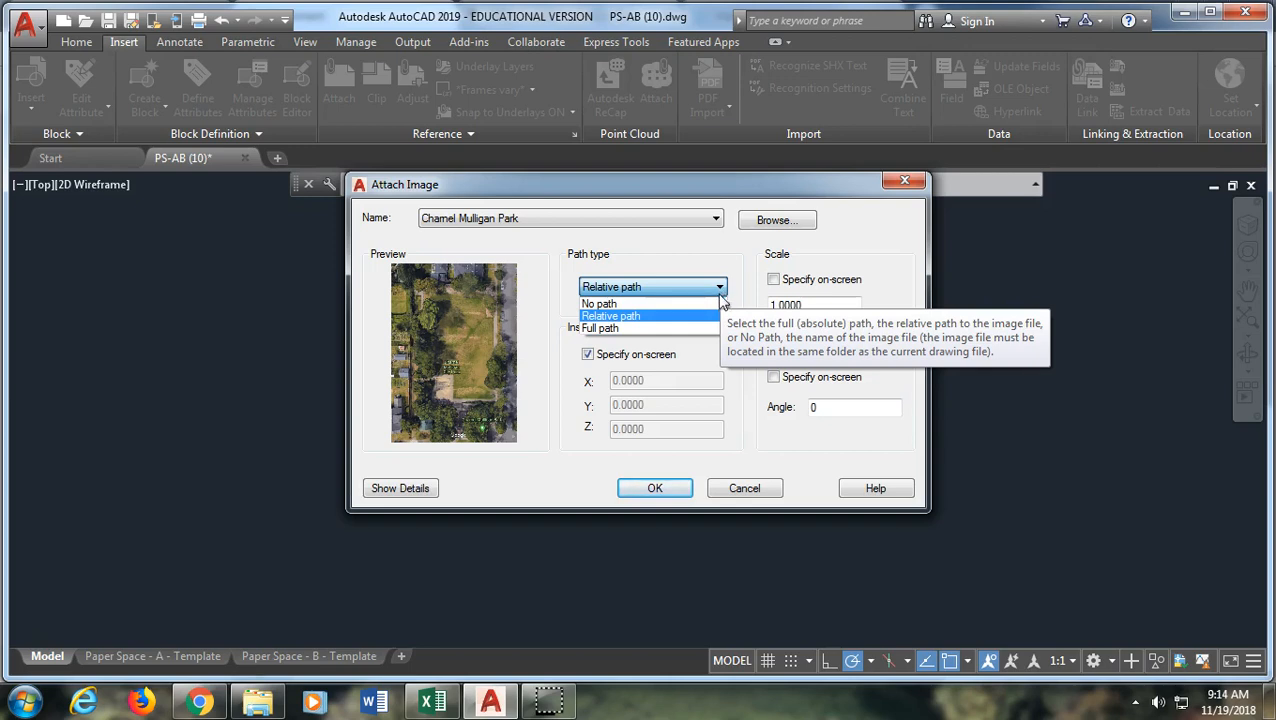
{"action": "left_click", "coordinate": [697, 318]}
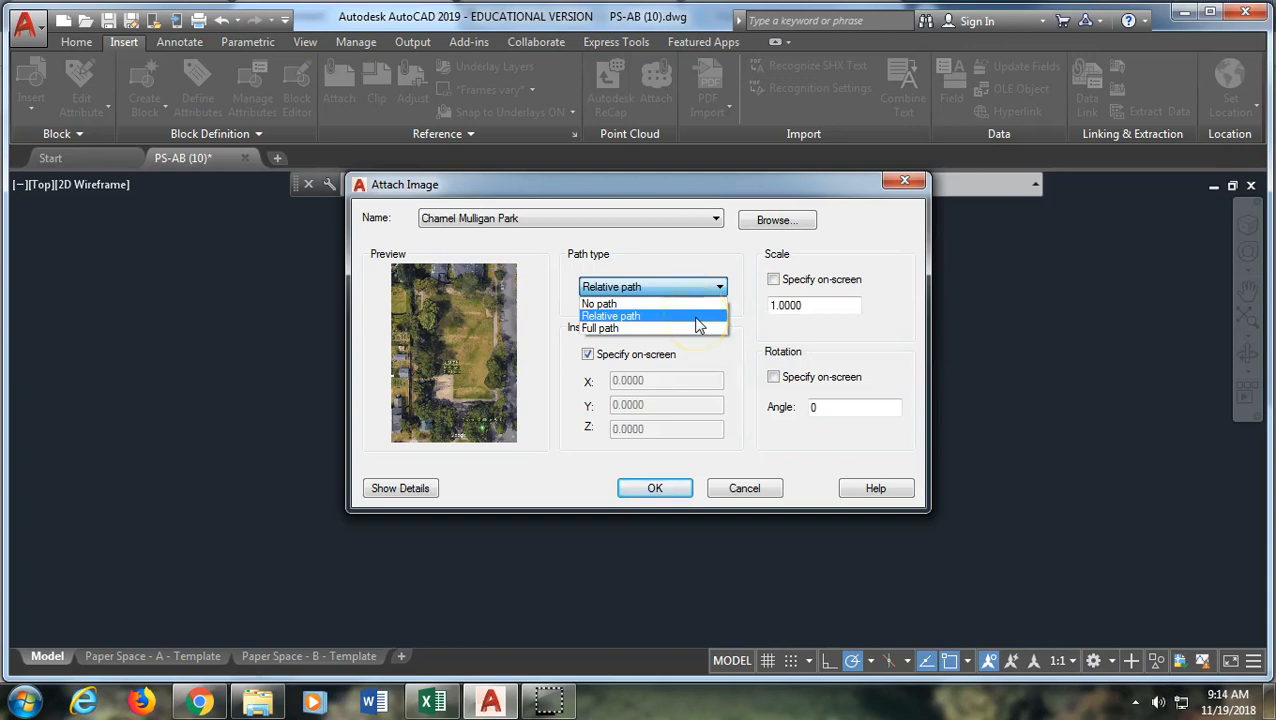
{"action": "left_click", "coordinate": [697, 317]}
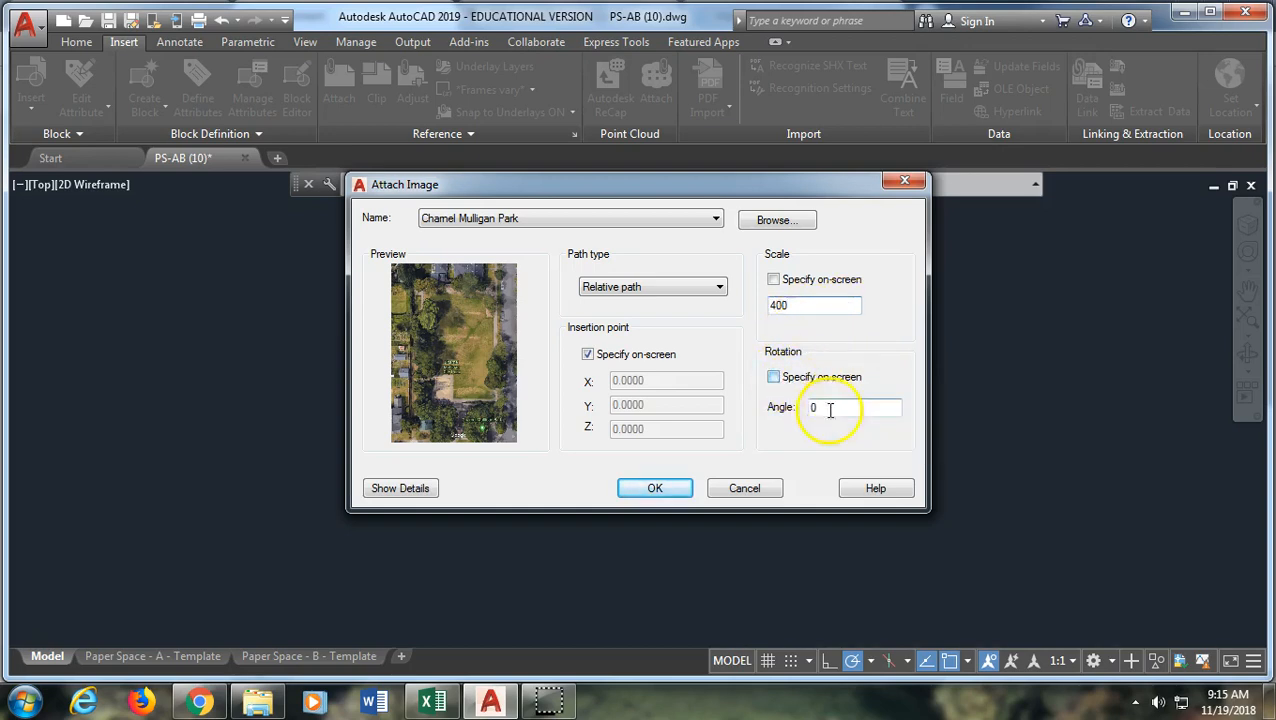
{"action": "left_click", "coordinate": [654, 489]}
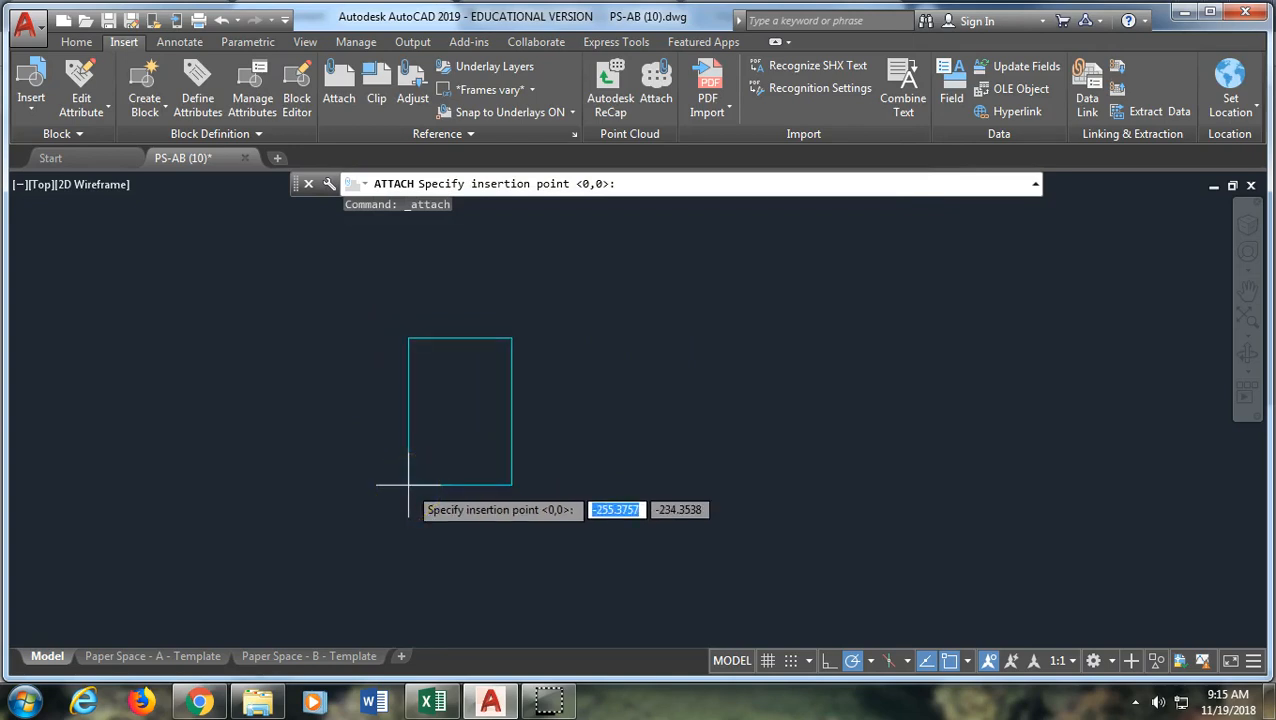
{"action": "left_click", "coordinate": [408, 486]}
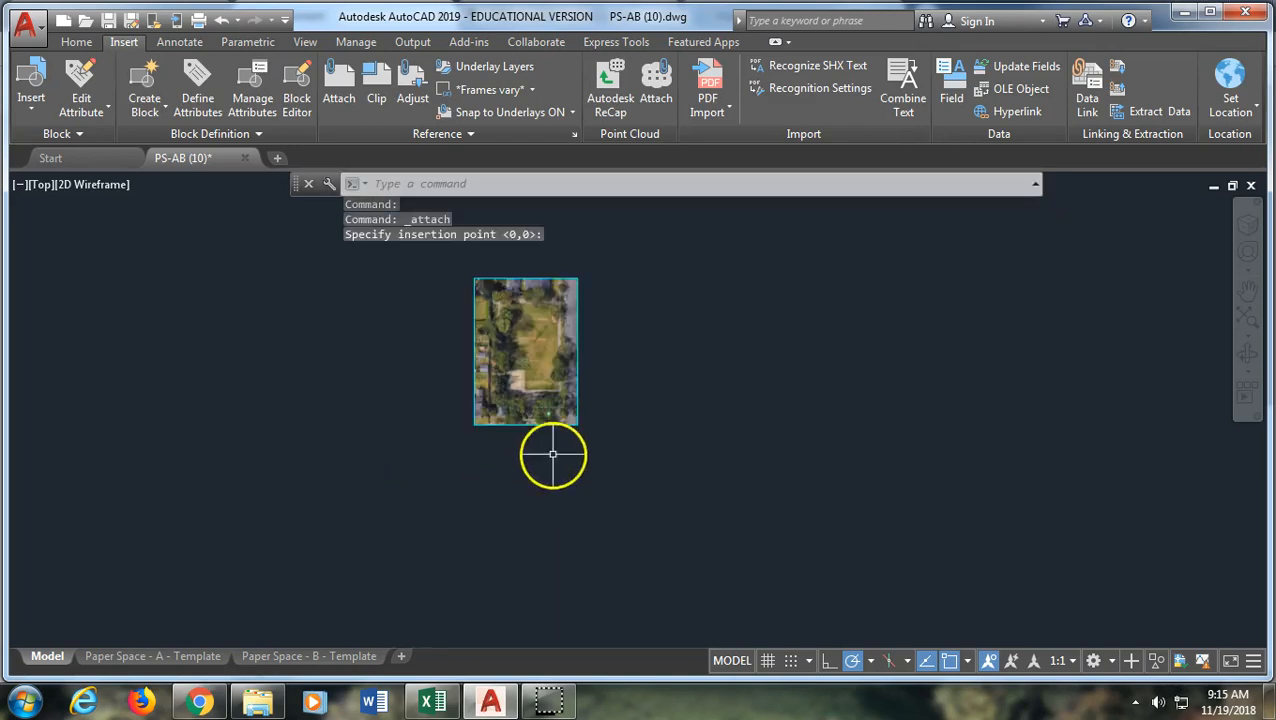
Make Object Lines the current layer
{"action": "left_click", "coordinate": [516, 368]}
{"action": "scroll", "coordinate": [522, 380], "scroll_direction": "up", "scroll_amount": 5}
{"action": "middle_click", "coordinate": [604, 390]}
{"action": "middle_click", "coordinate": [604, 390]}
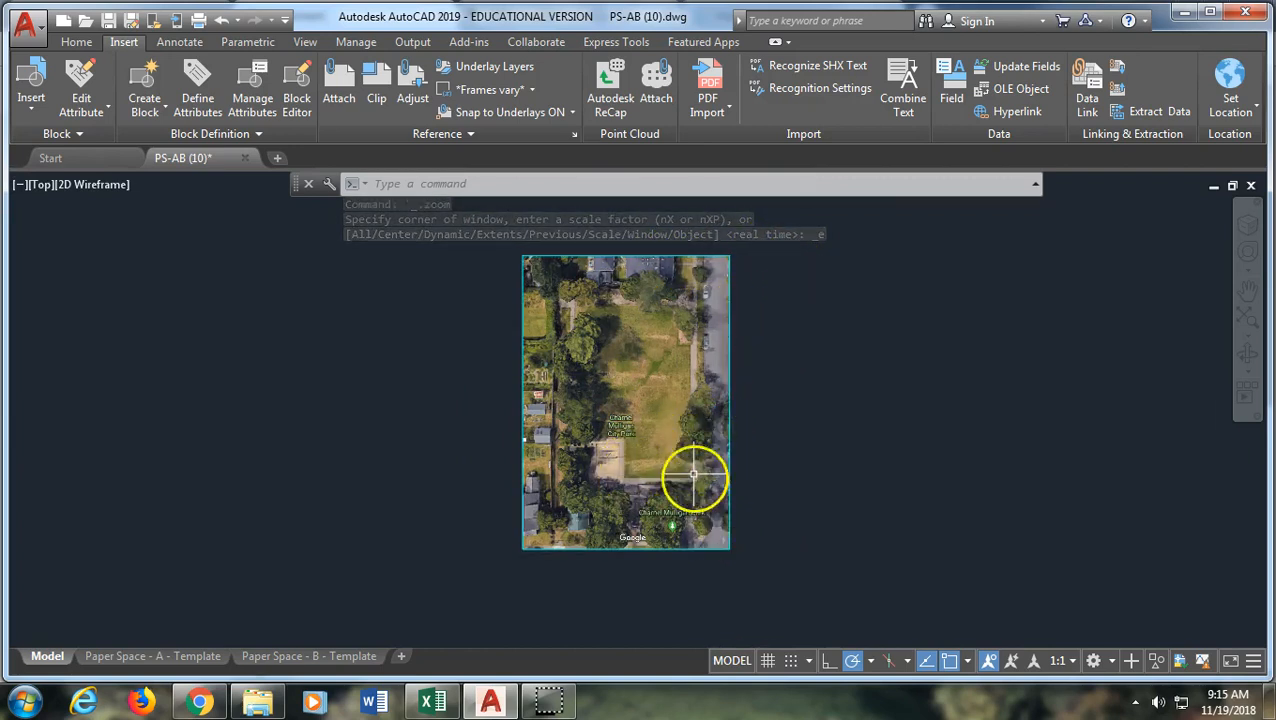
{"action": "scroll", "coordinate": [655, 455], "scroll_direction": "up", "scroll_amount": 2}
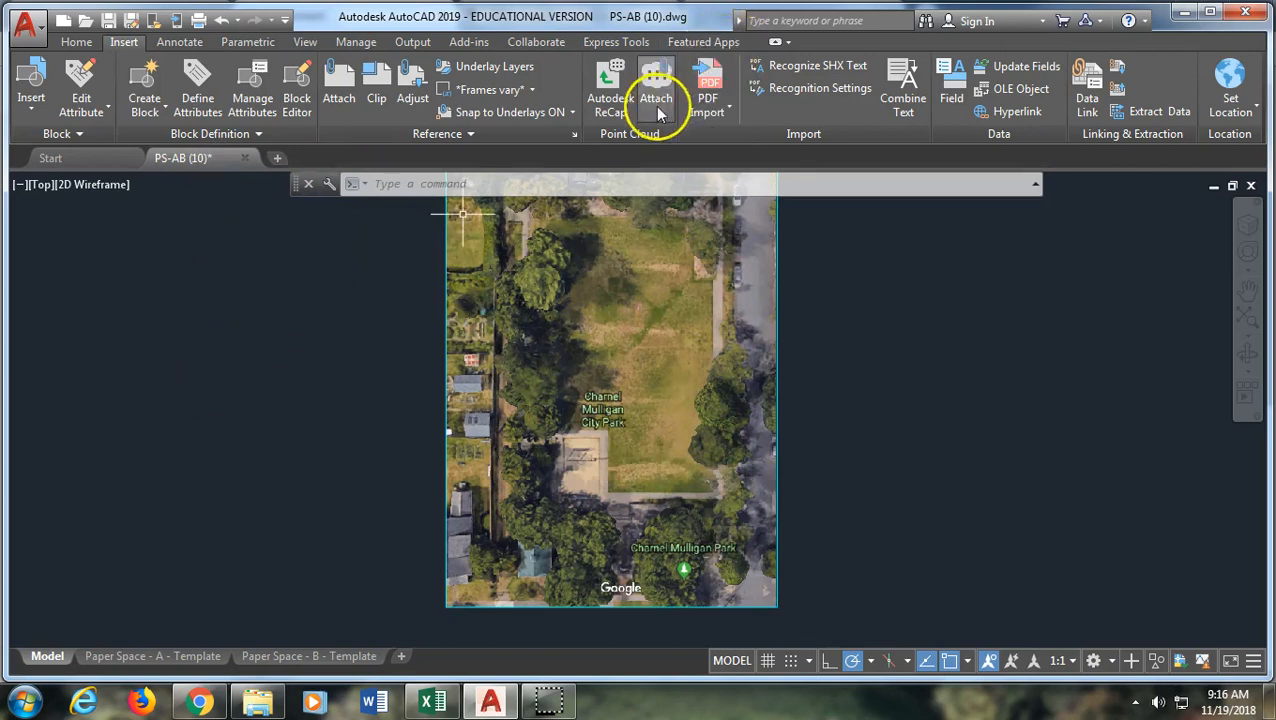
{"action": "left_click", "coordinate": [76, 41]}
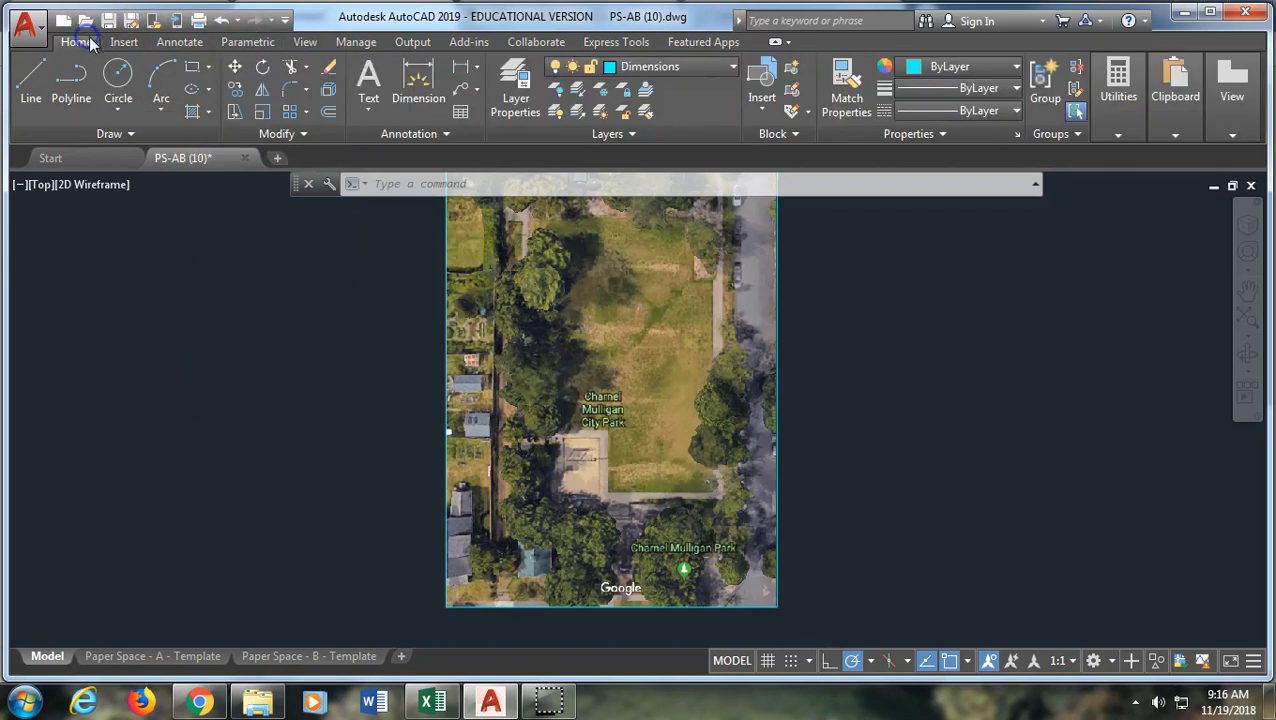
{"action": "left_click", "coordinate": [709, 74]}
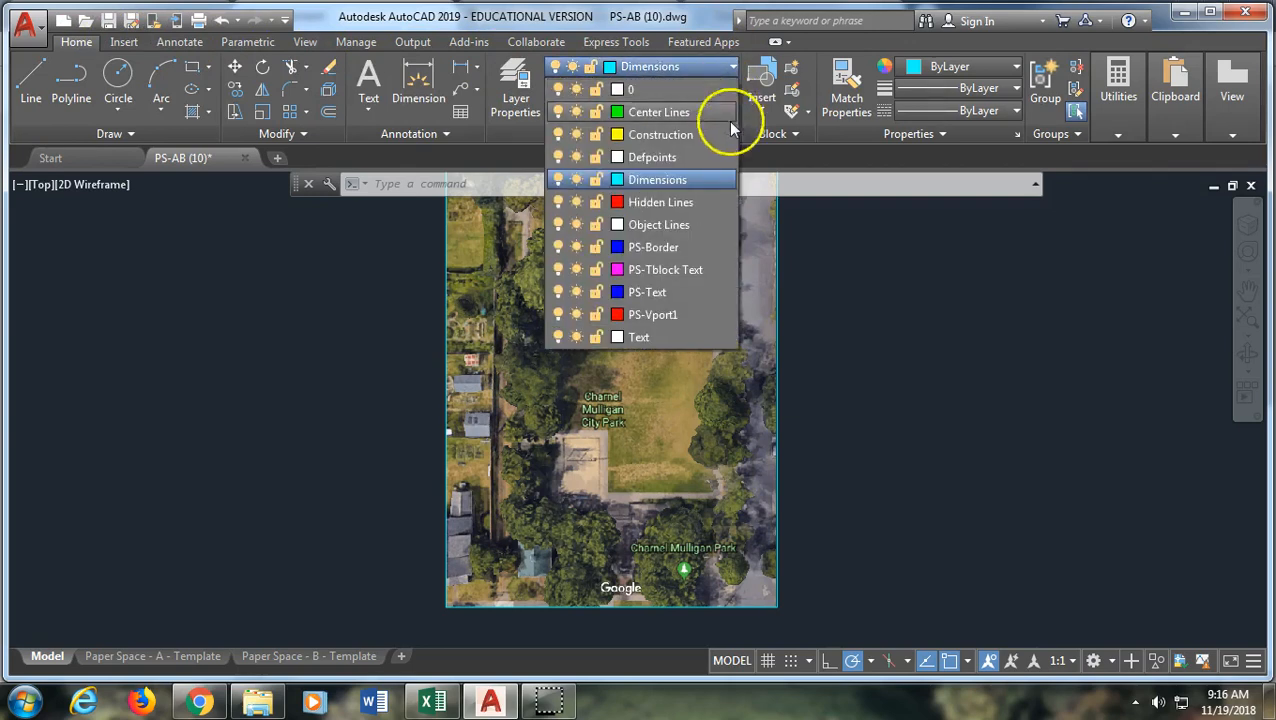
{"action": "left_click", "coordinate": [710, 229]}
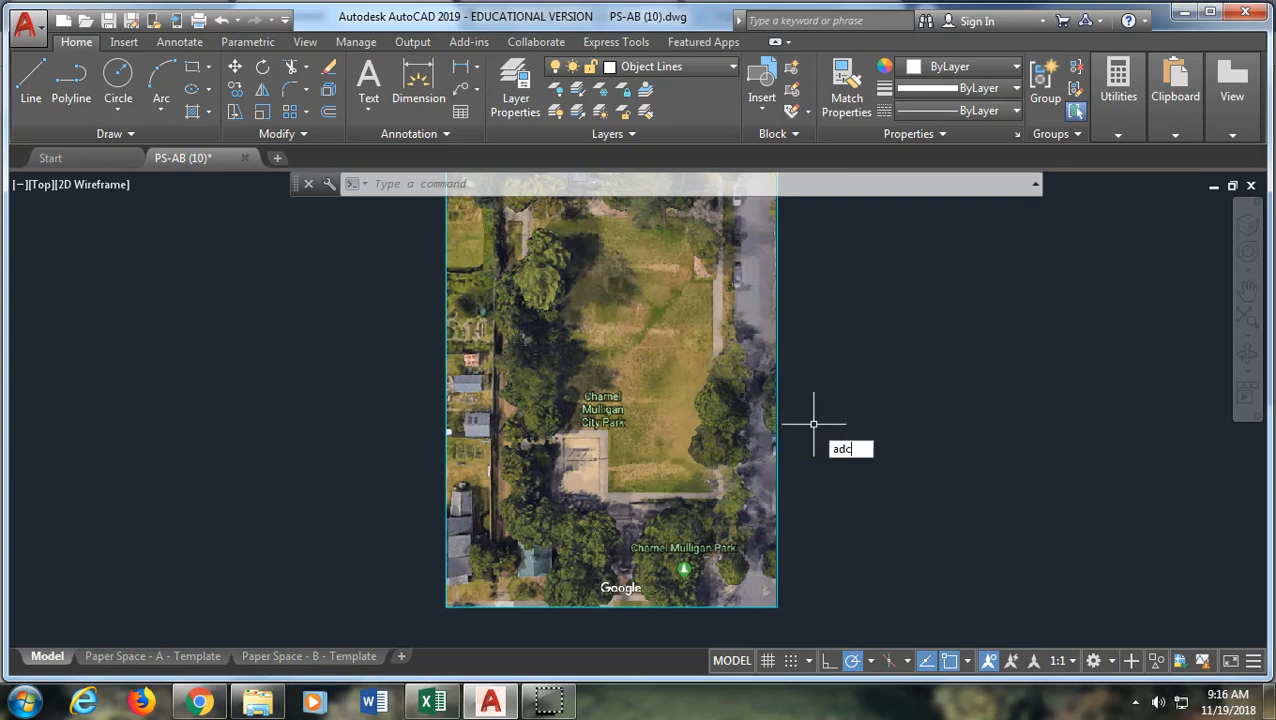
Open DesignCenter with the ADCENTER command
{"action": "type", "text": "ter"}
{"action": "key", "text": "Return"}
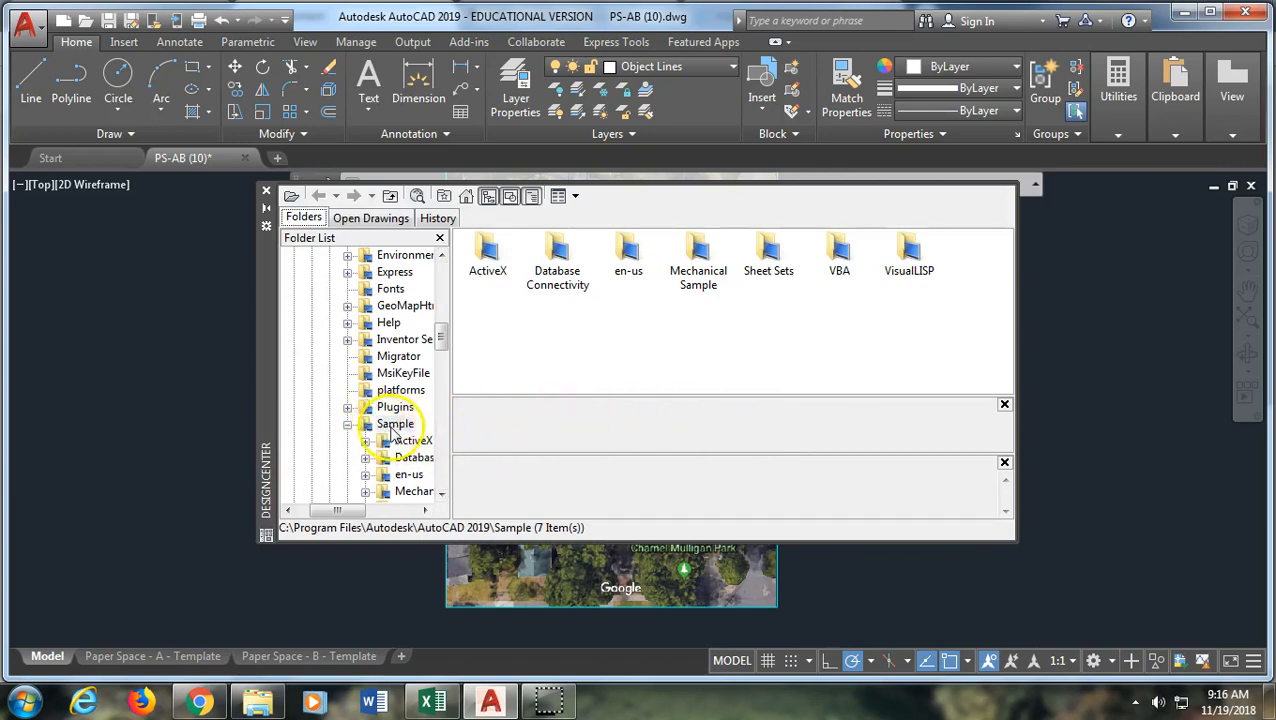
Browse the sample DesignCenter folder under en-us to Landscaping.dwg and display its blocks
{"action": "left_click", "coordinate": [366, 476]}
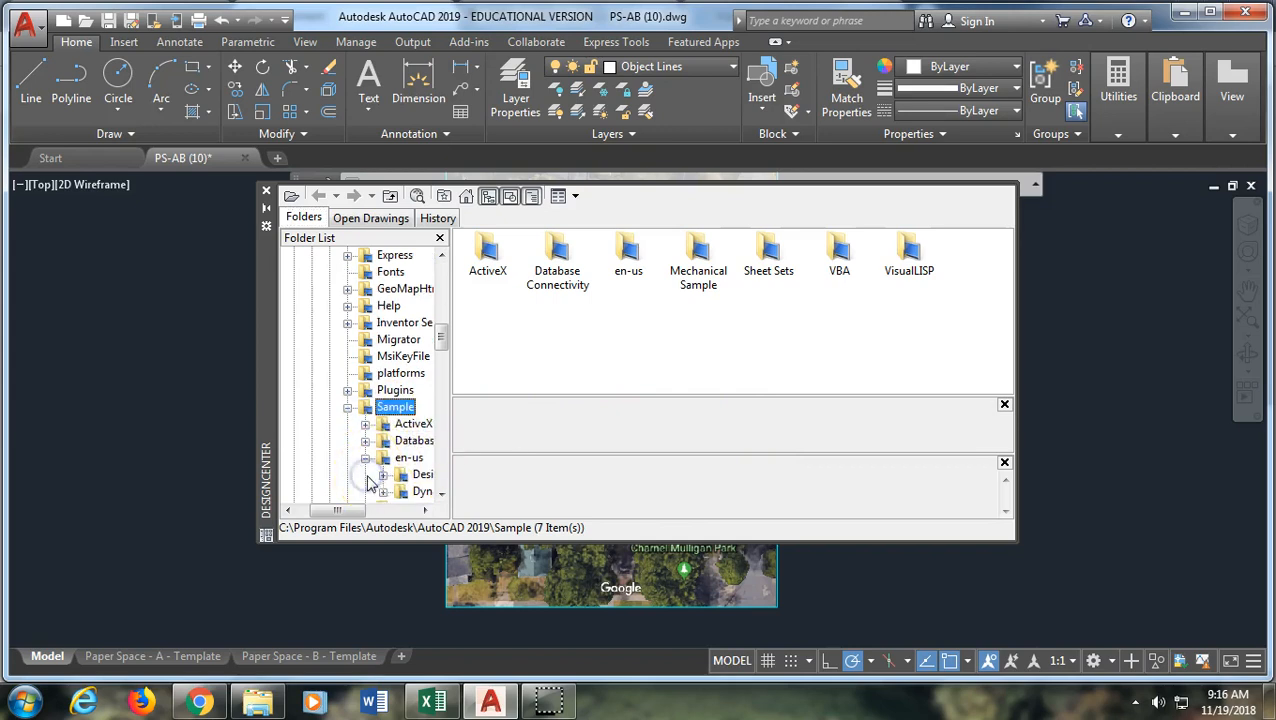
{"action": "left_click", "coordinate": [383, 476]}
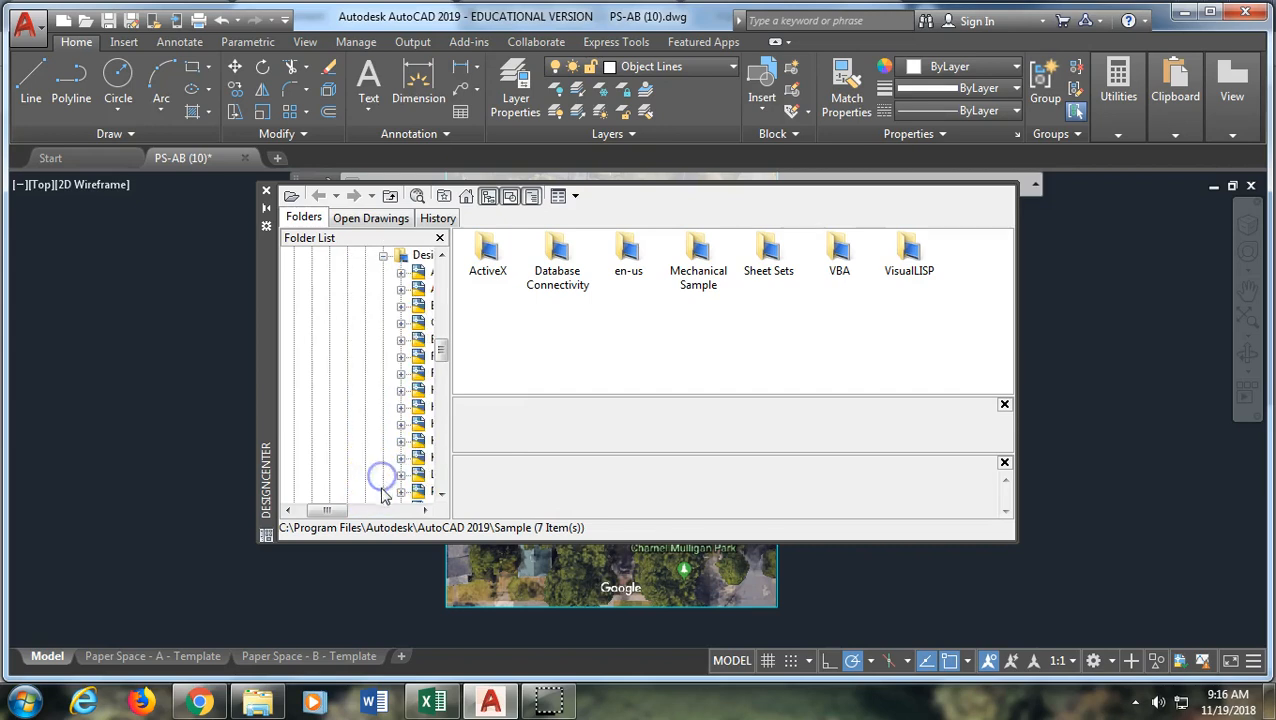
{"action": "left_click_drag", "start_coordinate": [341, 516], "coordinate": [363, 513]}
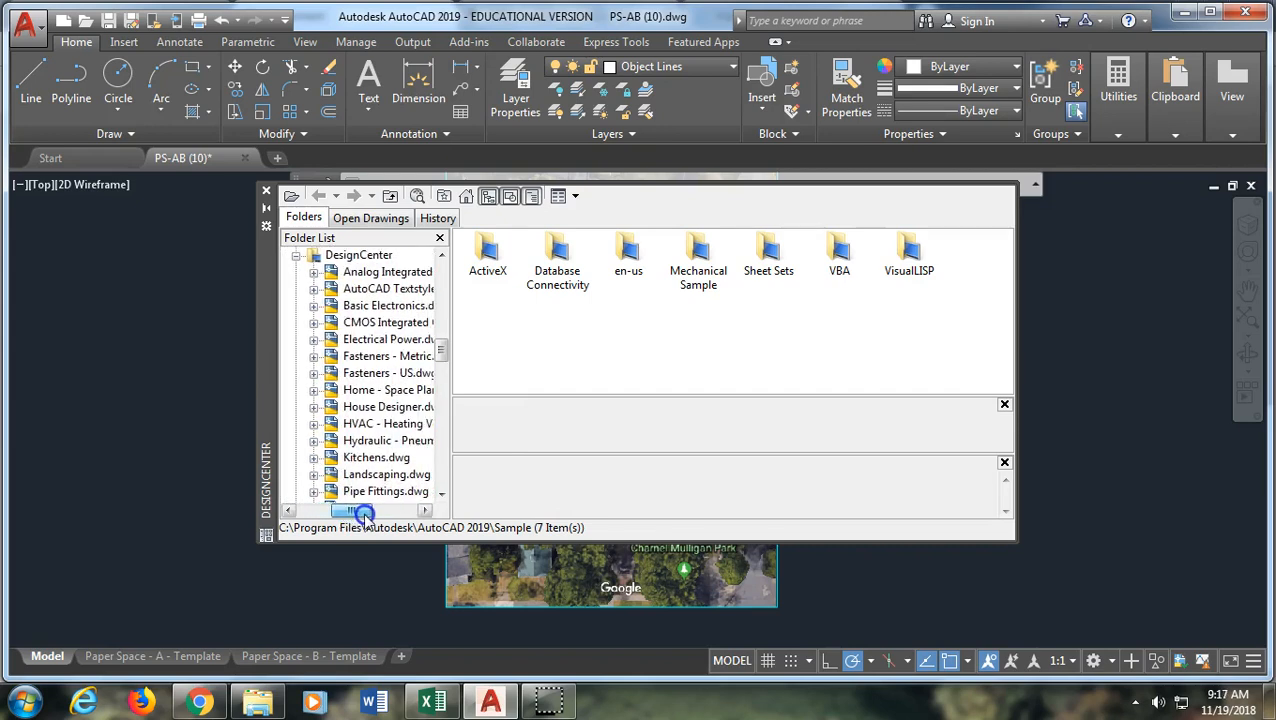
{"action": "left_click", "coordinate": [314, 475]}
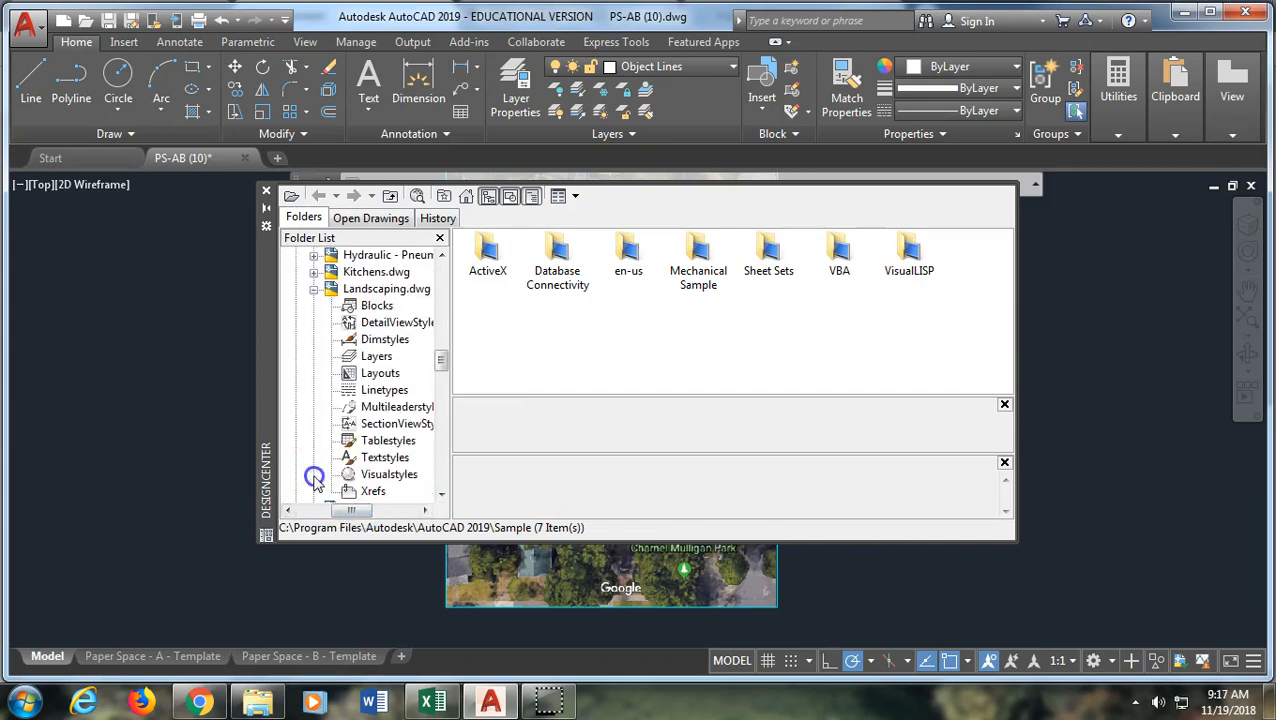
{"action": "left_click", "coordinate": [376, 308]}
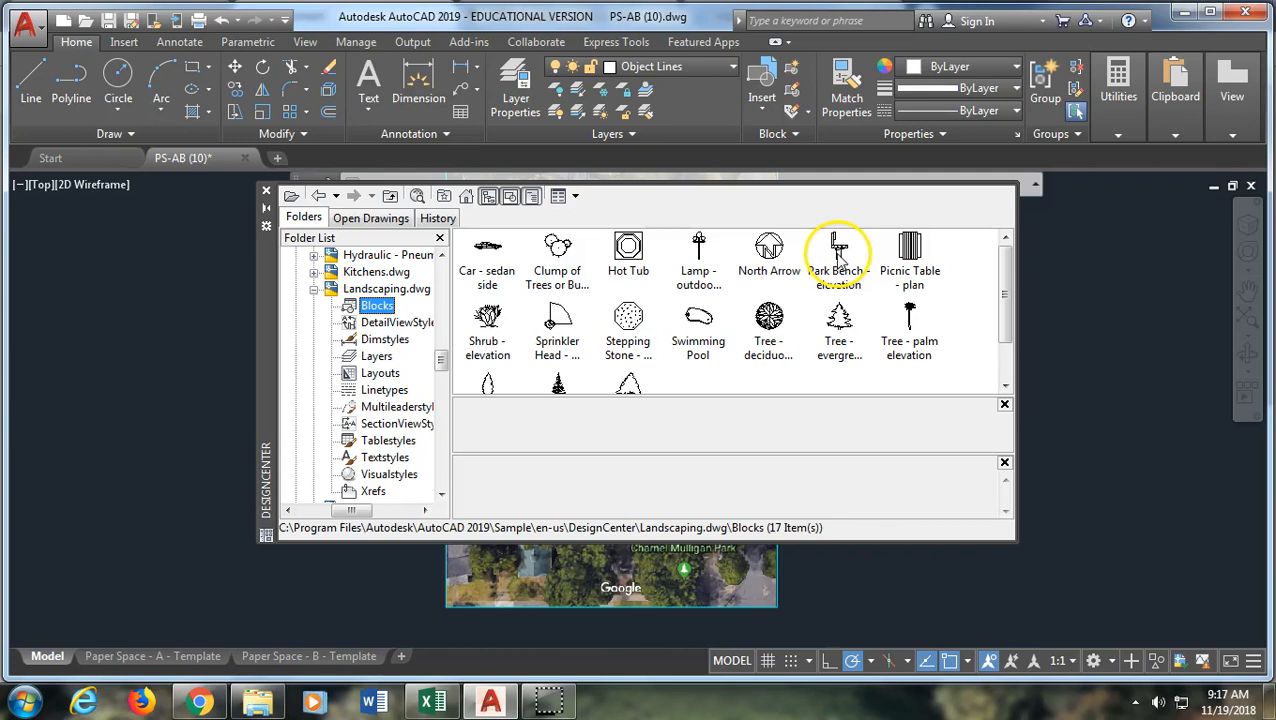
{"action": "left_click", "coordinate": [905, 315]}
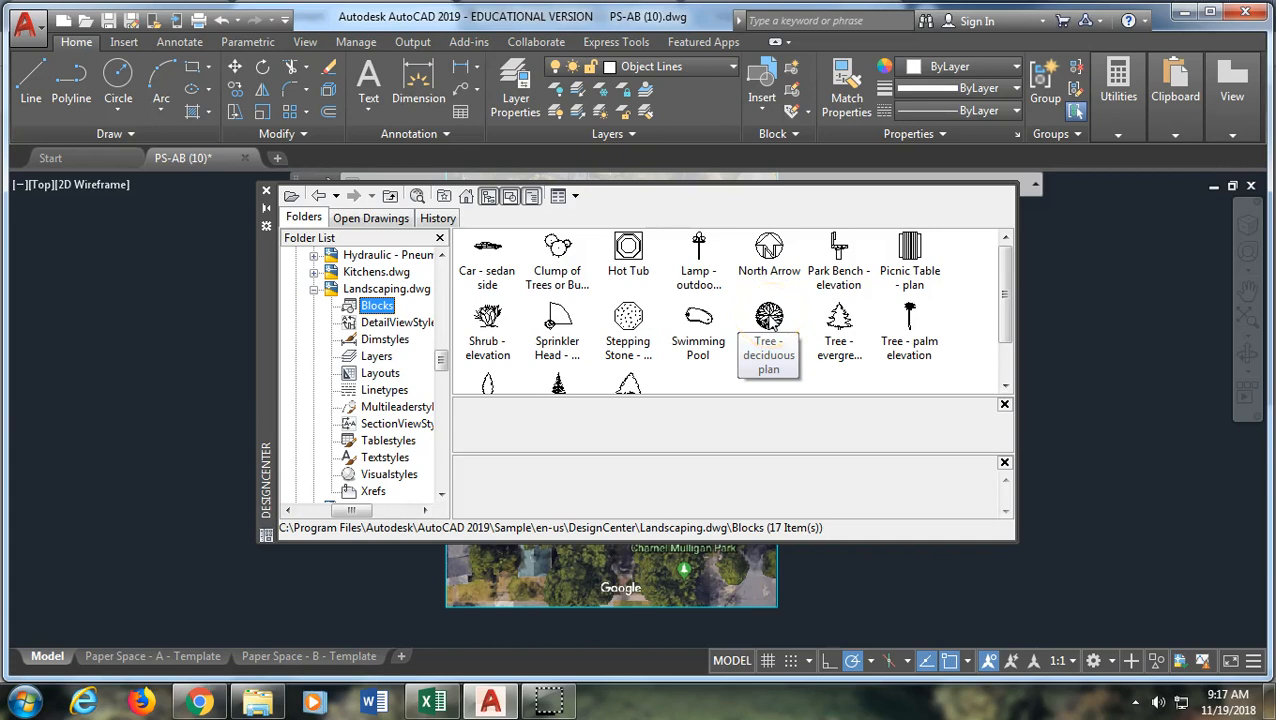
Try to insert the Tree - deciduous plan block on the park image at a uniform scale of 100
{"action": "double_click", "coordinate": [770, 318]}
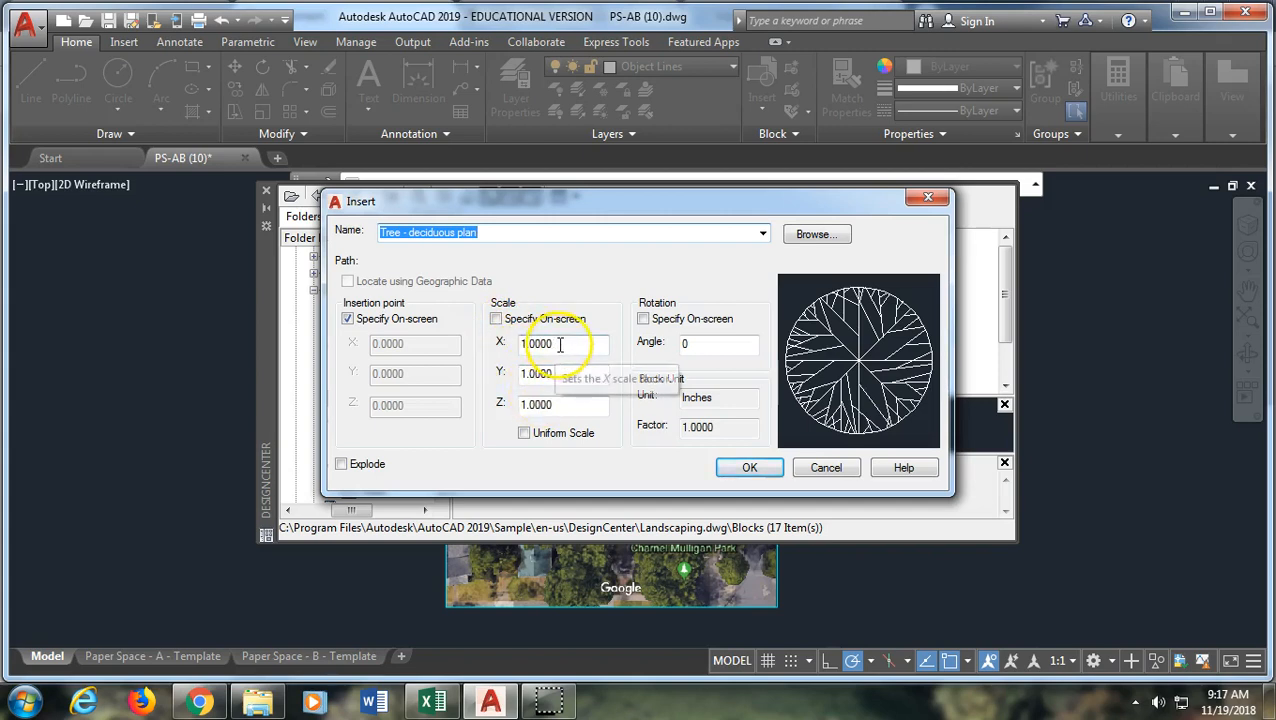
{"action": "left_click", "coordinate": [524, 433]}
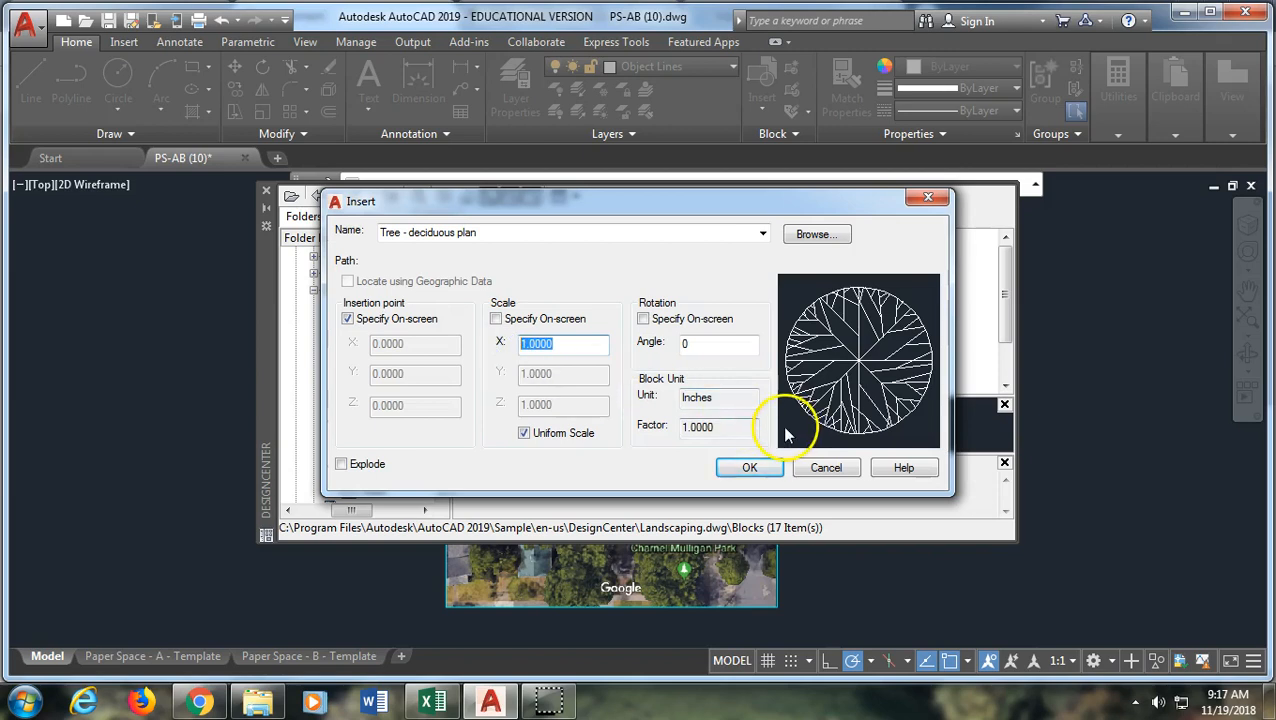
{"action": "type", "text": "100"}
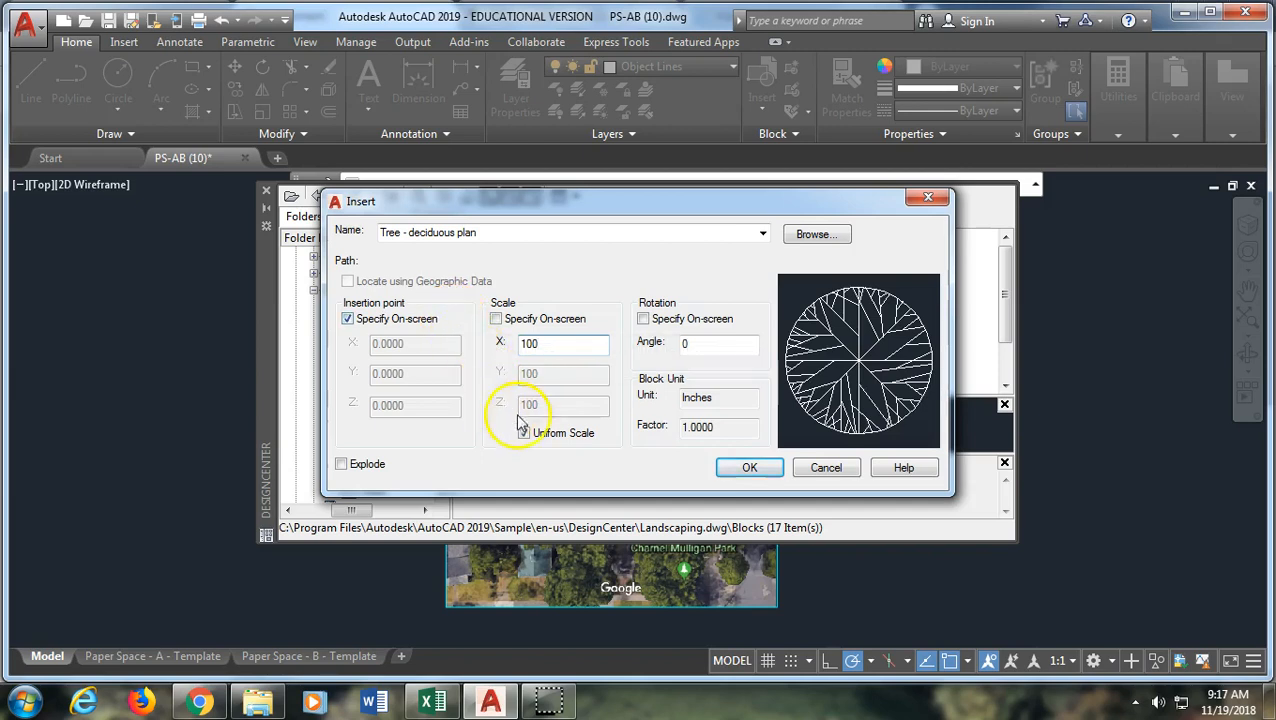
{"action": "left_click", "coordinate": [750, 469]}
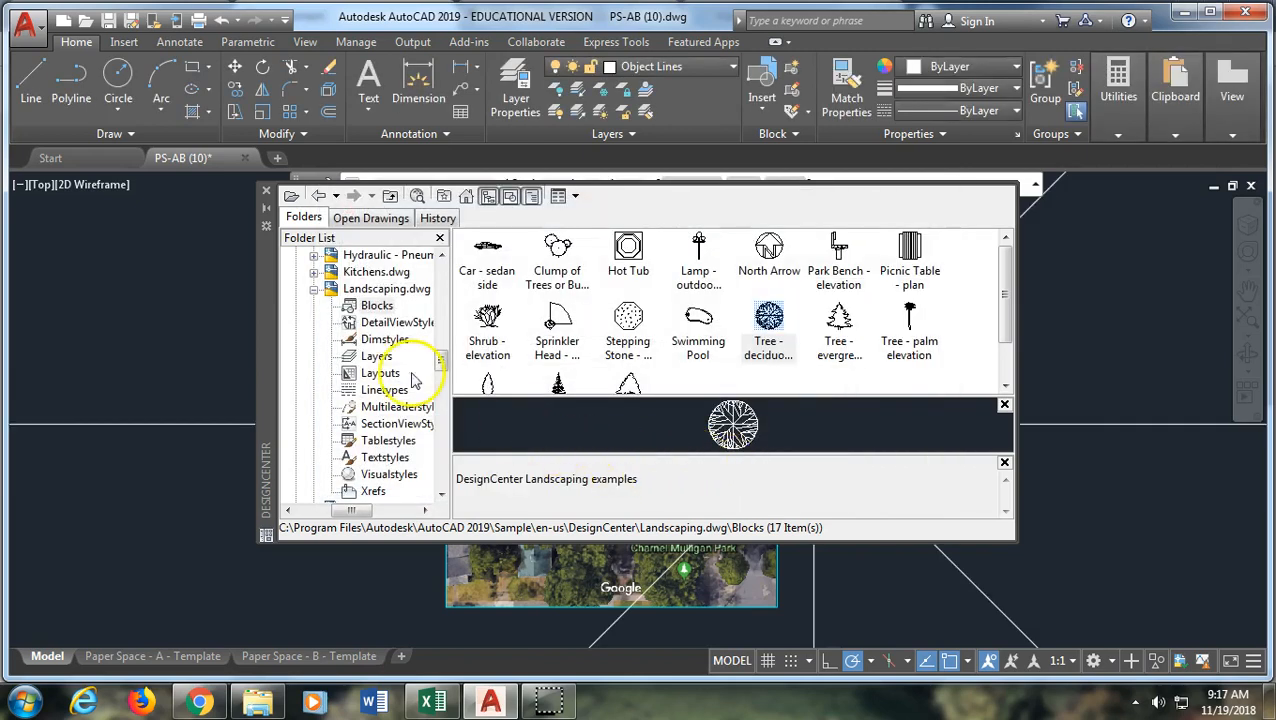
{"action": "left_click", "coordinate": [266, 196]}
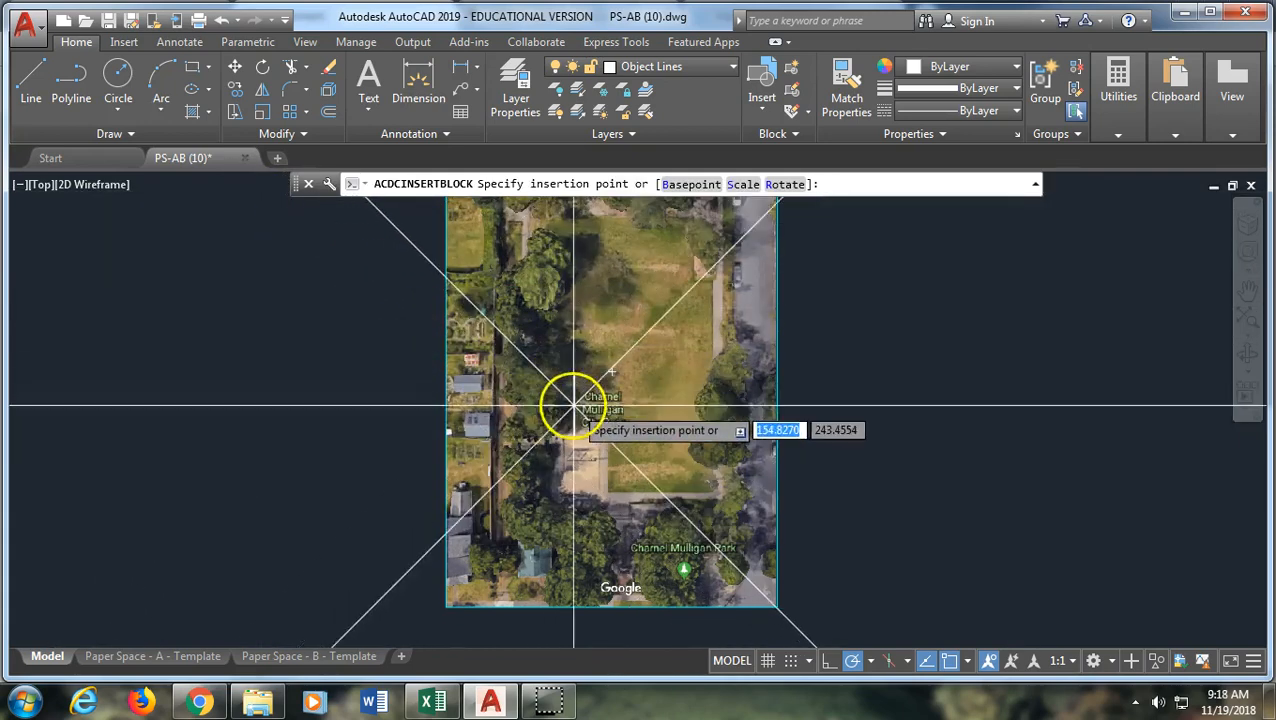
{"action": "left_click", "coordinate": [690, 468]}
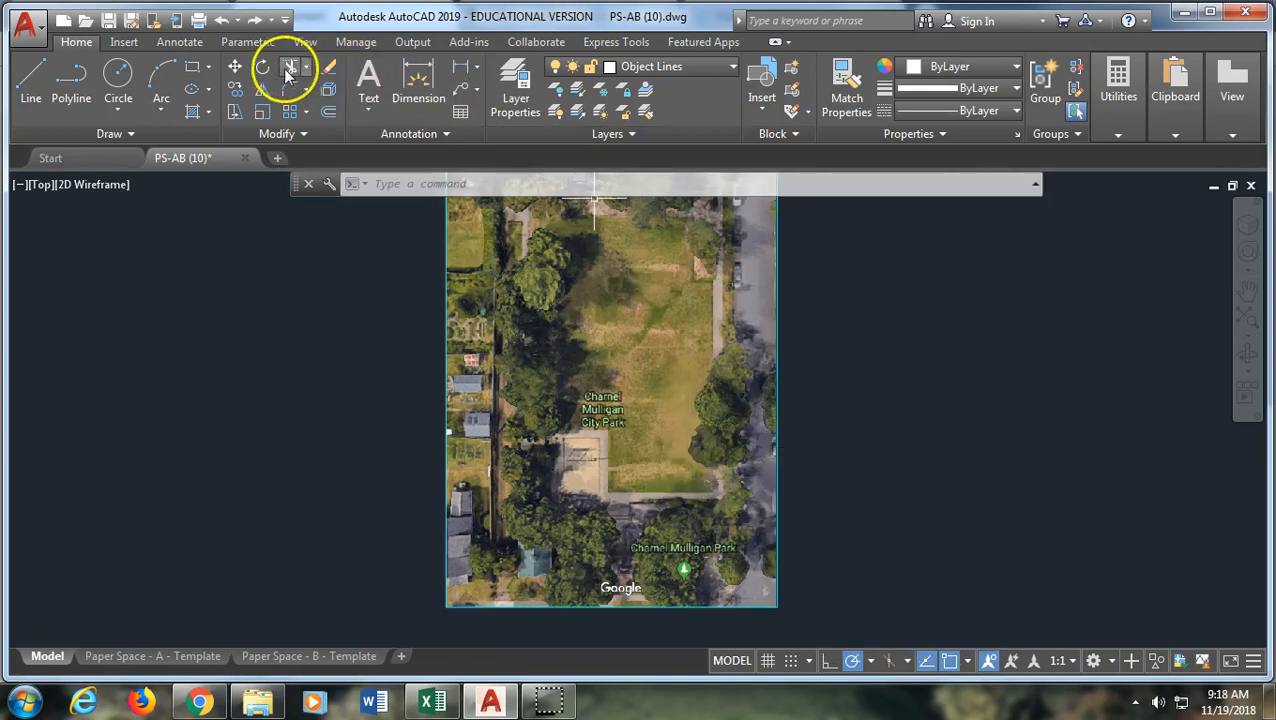
Reopen DesignCenter and try to insert the Tree - deciduous plan block at a uniform scale of 10
{"action": "type", "text": "ad"}
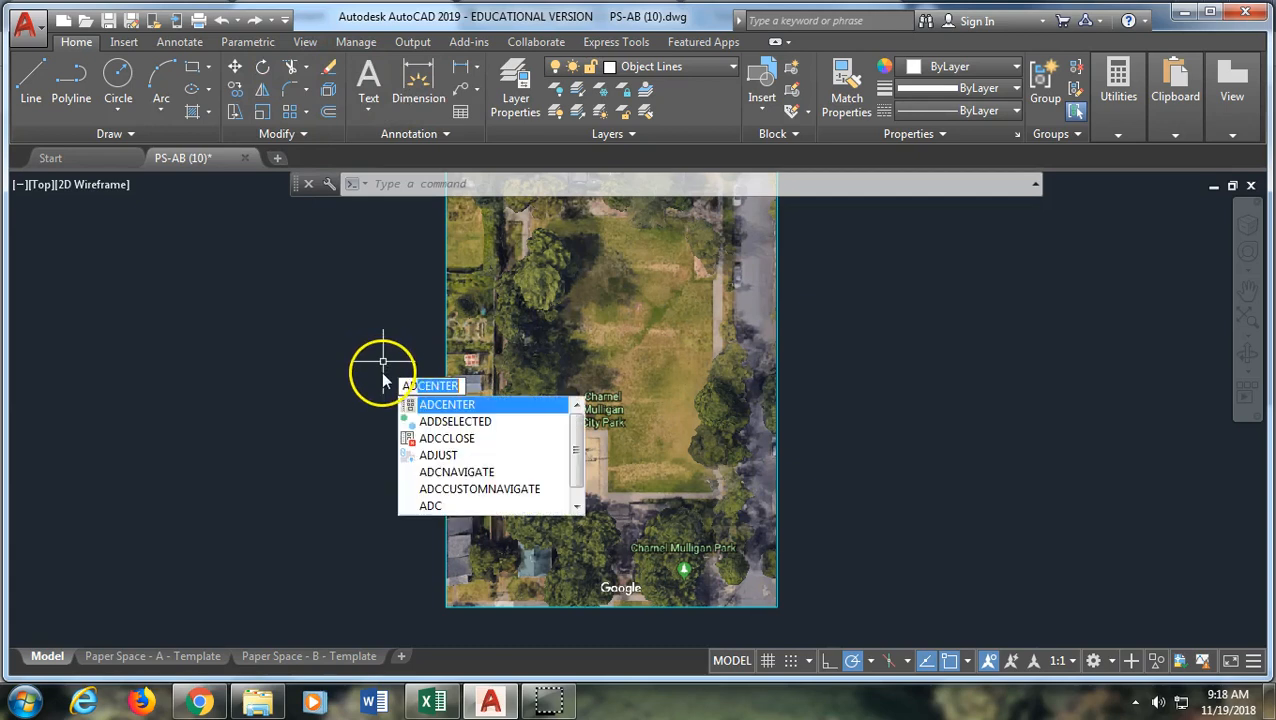
{"action": "key", "text": "Return"}
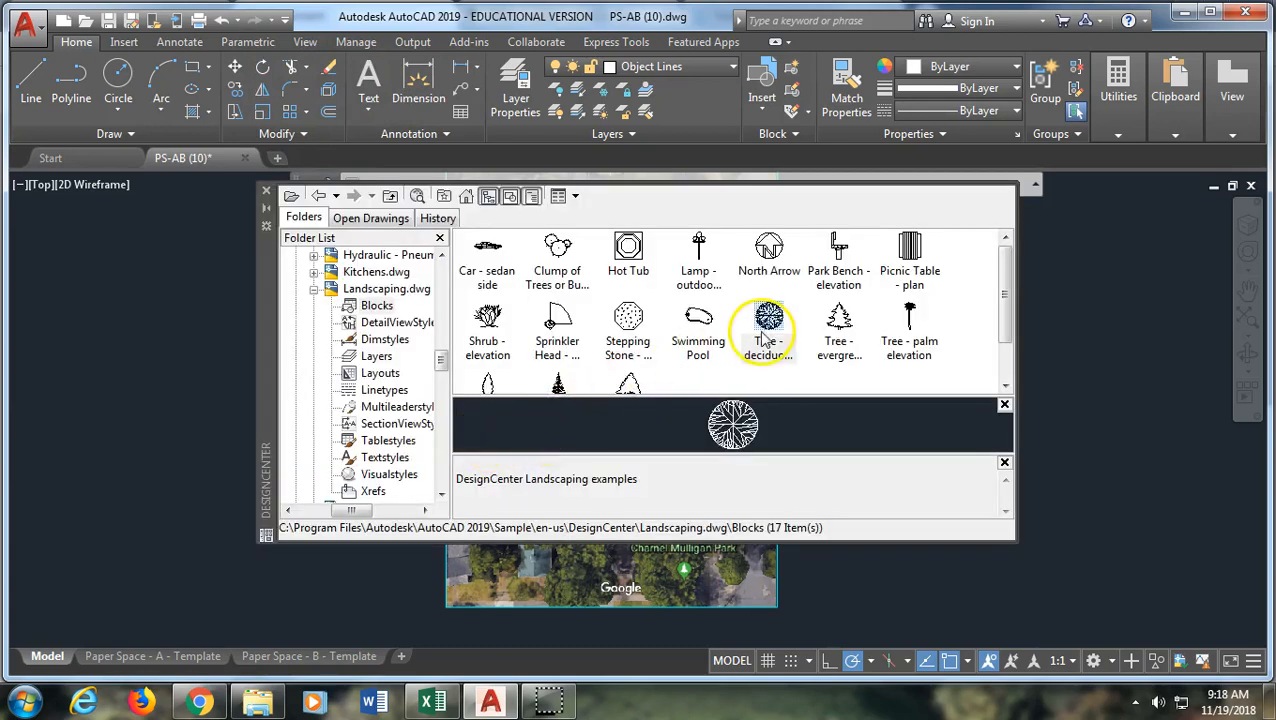
{"action": "double_click", "coordinate": [768, 318]}
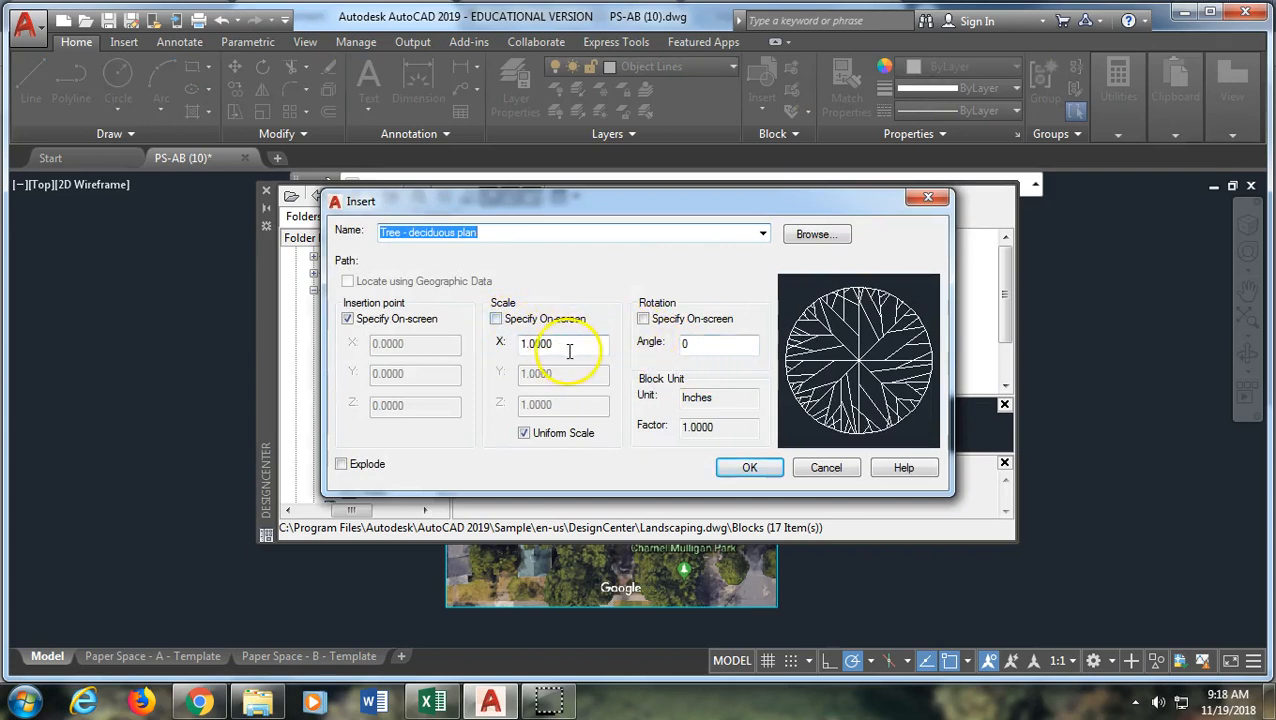
{"action": "left_click_drag", "start_coordinate": [569, 345], "coordinate": [498, 344]}
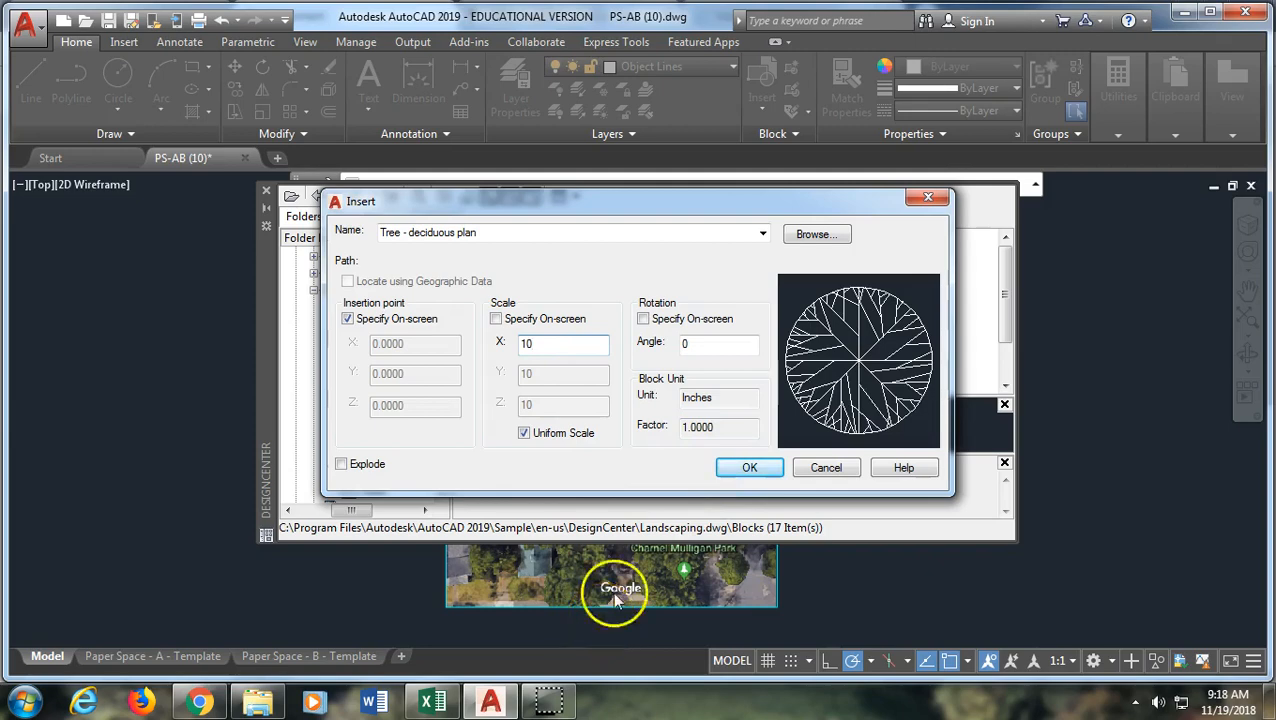
{"action": "left_click", "coordinate": [744, 468]}
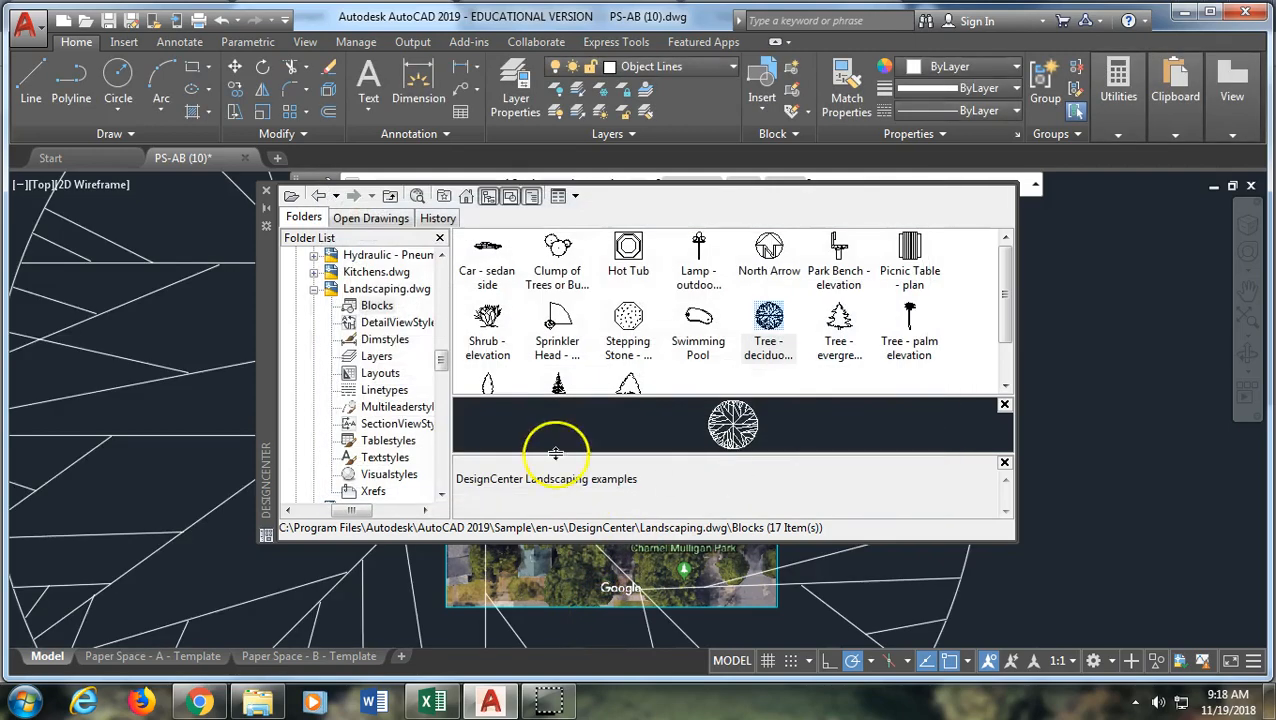
{"action": "left_click", "coordinate": [268, 193]}
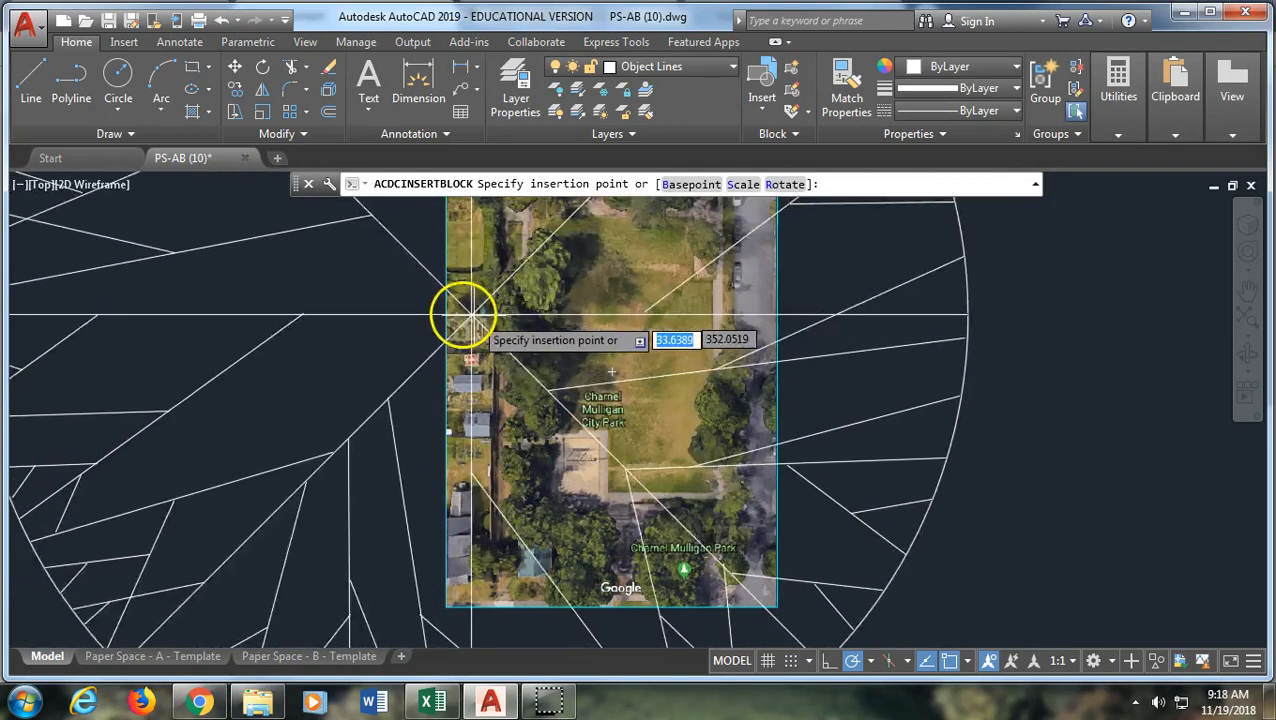
{"action": "key", "text": "Escape"}
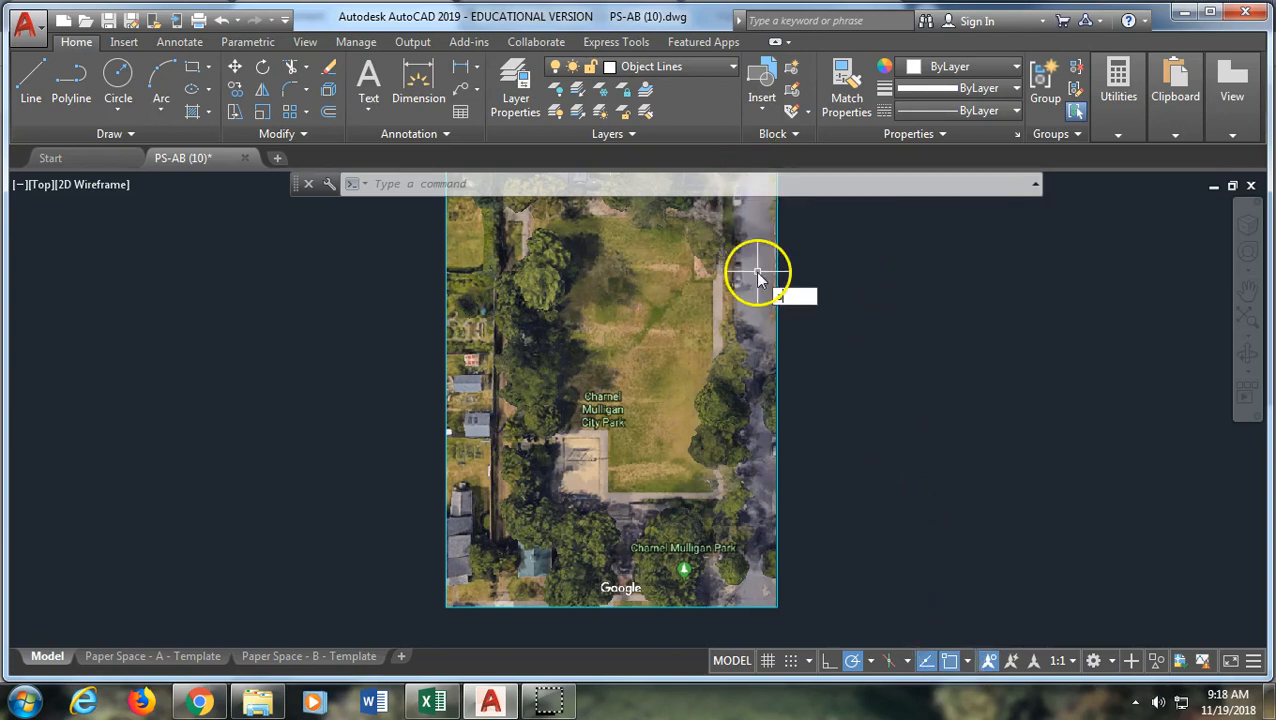
Insert the Tree - deciduous plan block from DesignCenter at uniform scale 1, over the large tree at the park lawn's upper-left edge
{"action": "type", "text": "AD"}
{"action": "key", "text": "Return"}
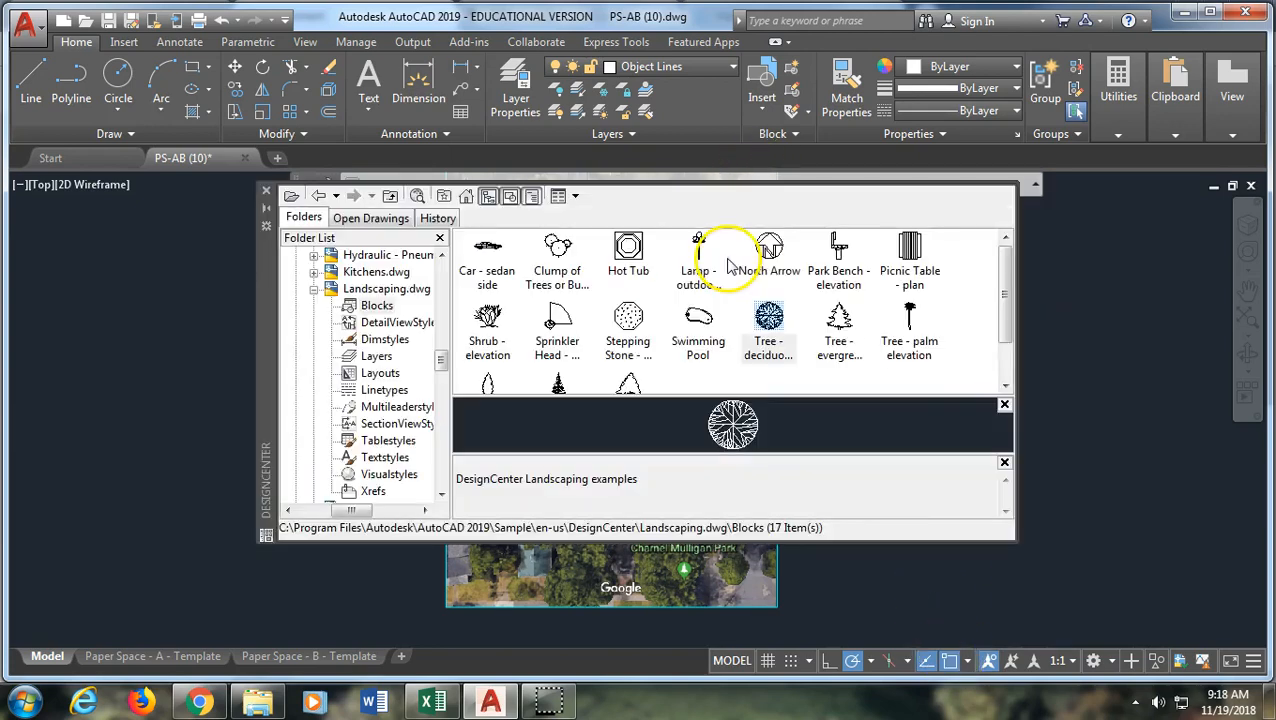
{"action": "double_click", "coordinate": [770, 317]}
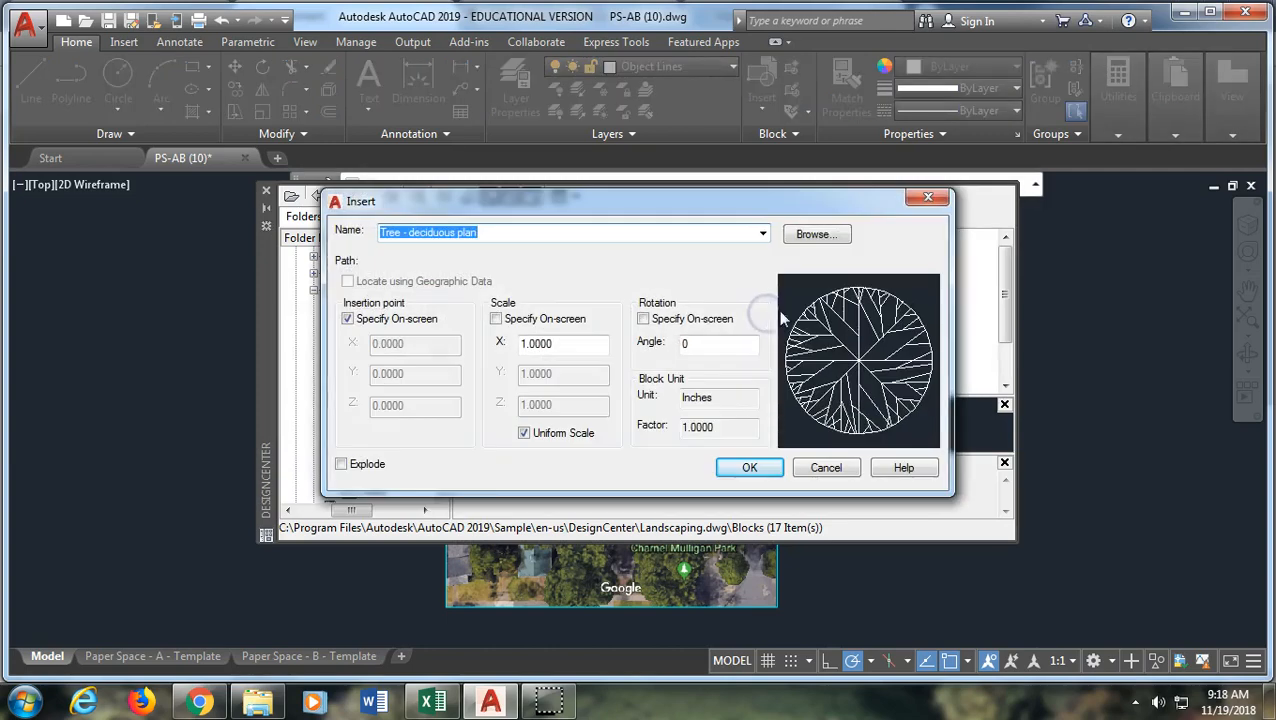
{"action": "left_click", "coordinate": [749, 468]}
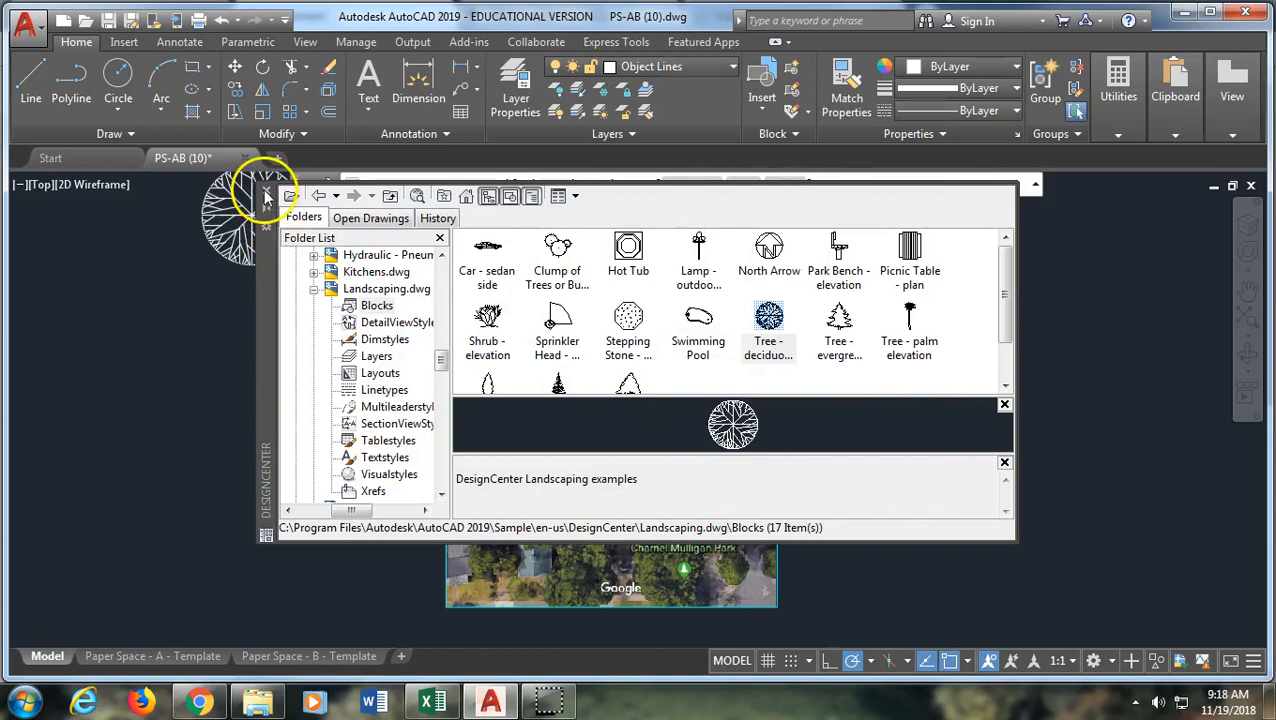
{"action": "left_click", "coordinate": [267, 195]}
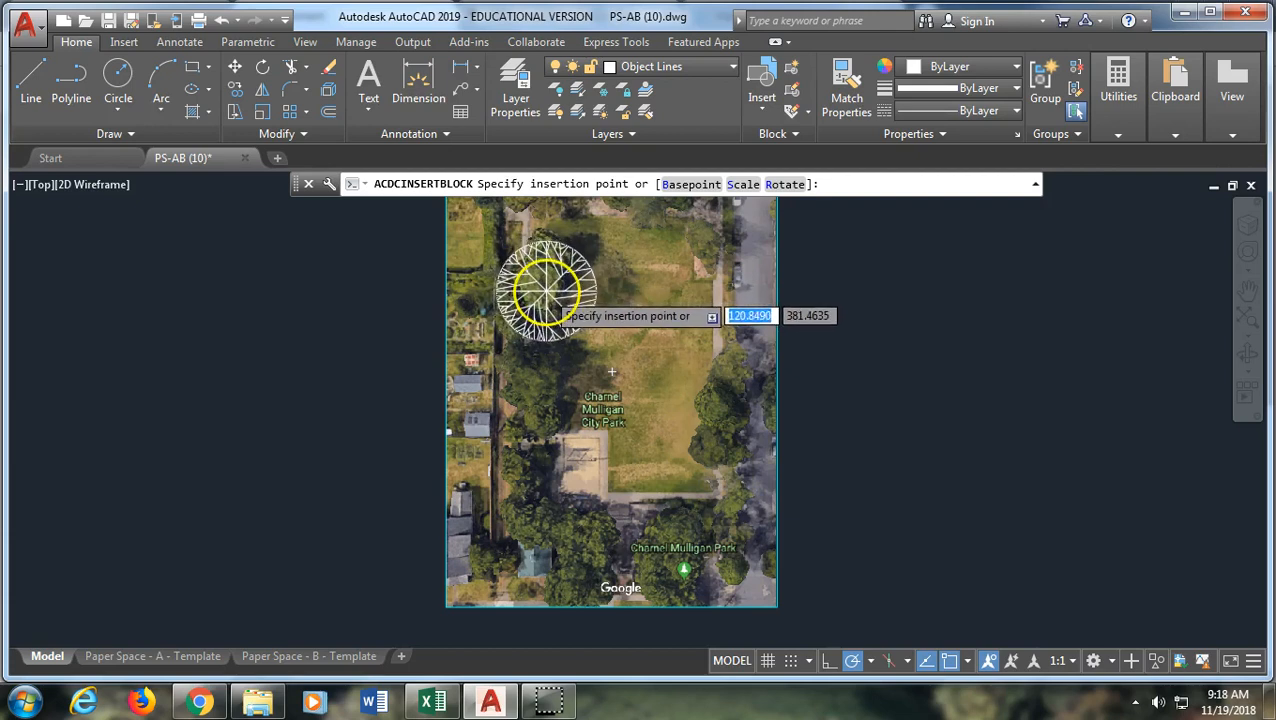
{"action": "left_click", "coordinate": [545, 295]}
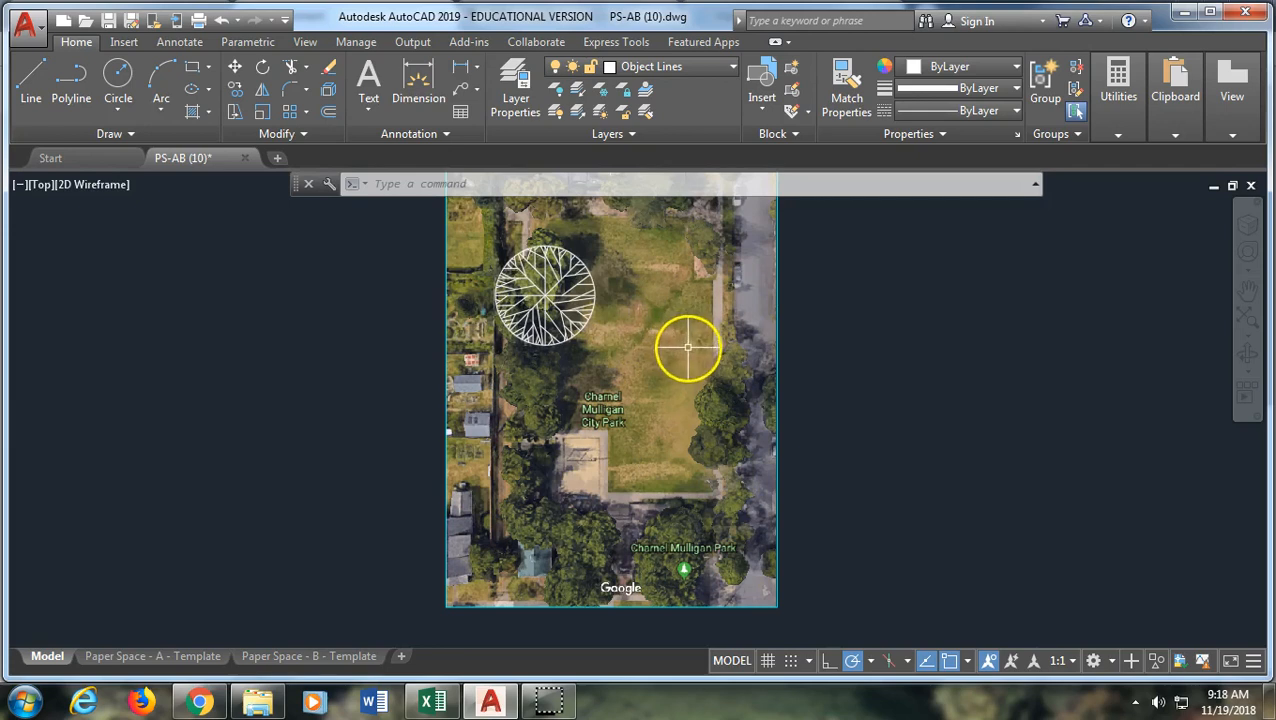